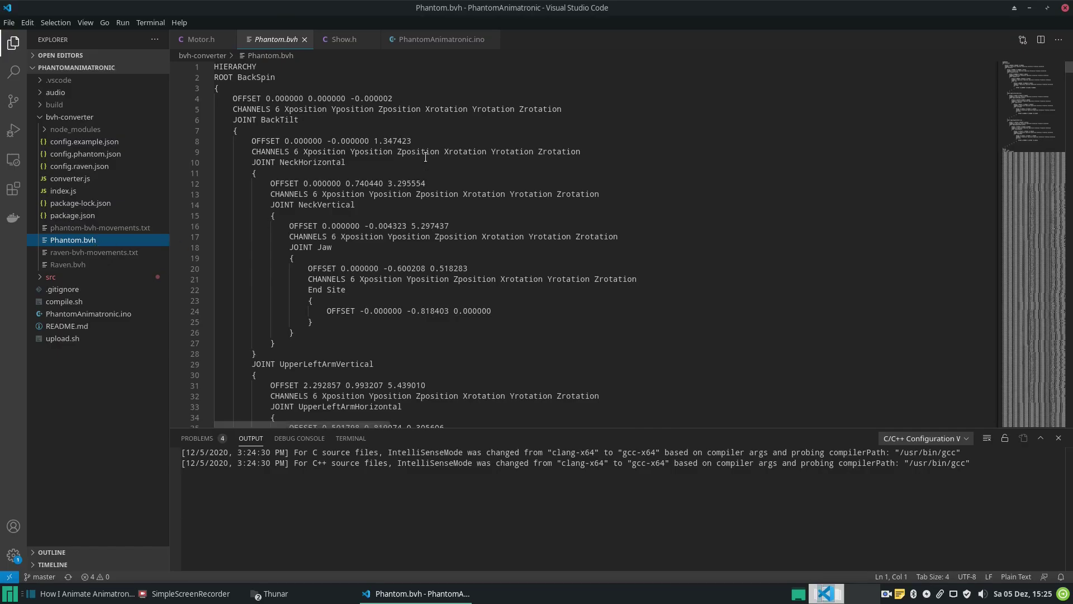
Examine the joint hierarchy and motion frames in Phantom.bvh and the servo position arrays in Phantom.h
scroll(425, 157, "down", 18)
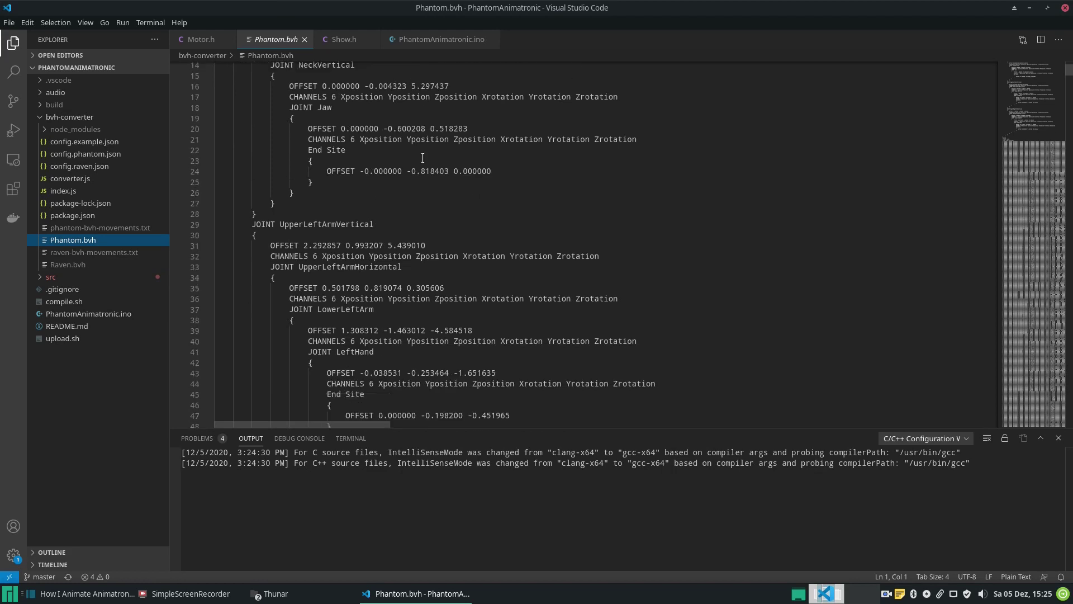
scroll(419, 160, "down", 16)
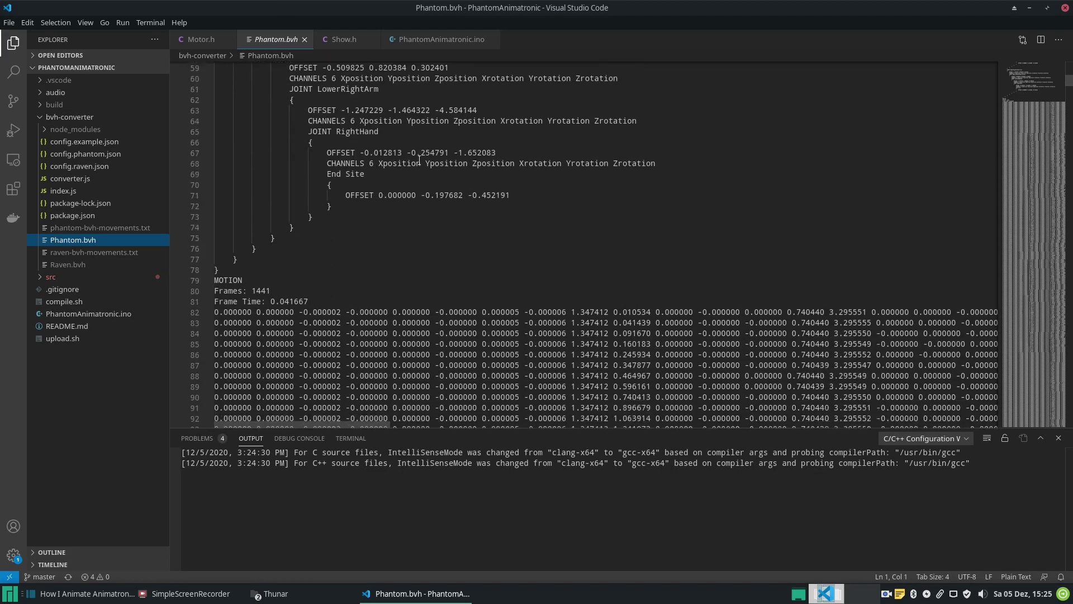
scroll(420, 160, "down", 5)
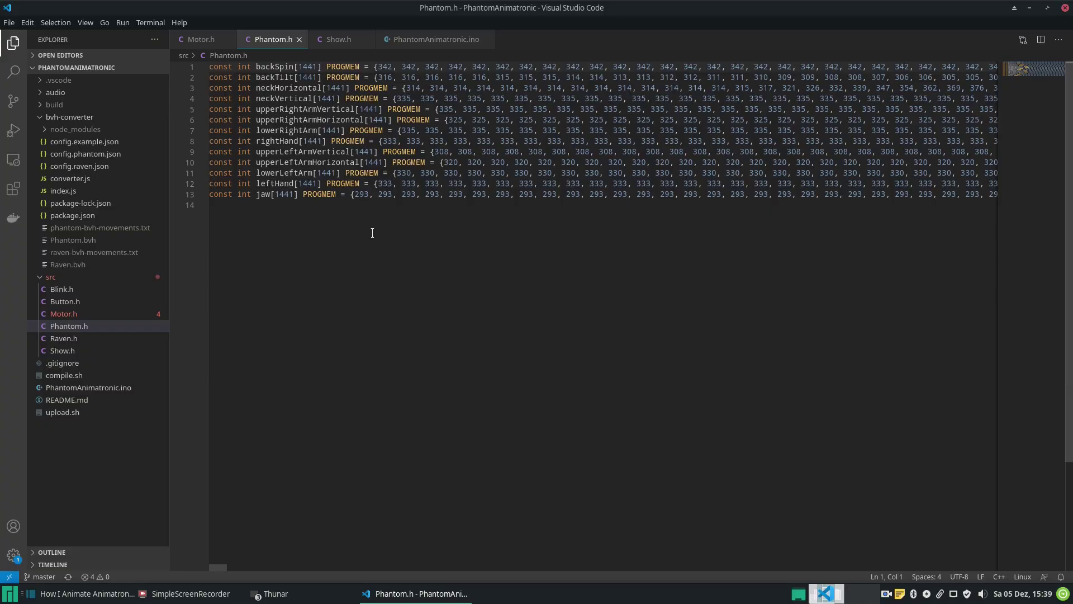
scroll(373, 232, "right", 10)
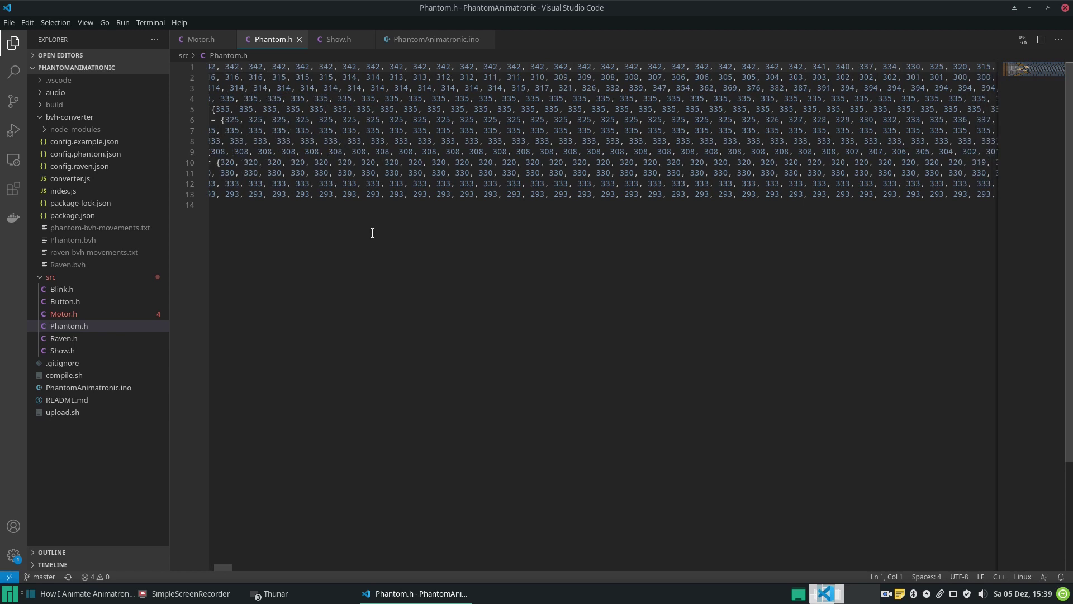
scroll(372, 233, "right", 10)
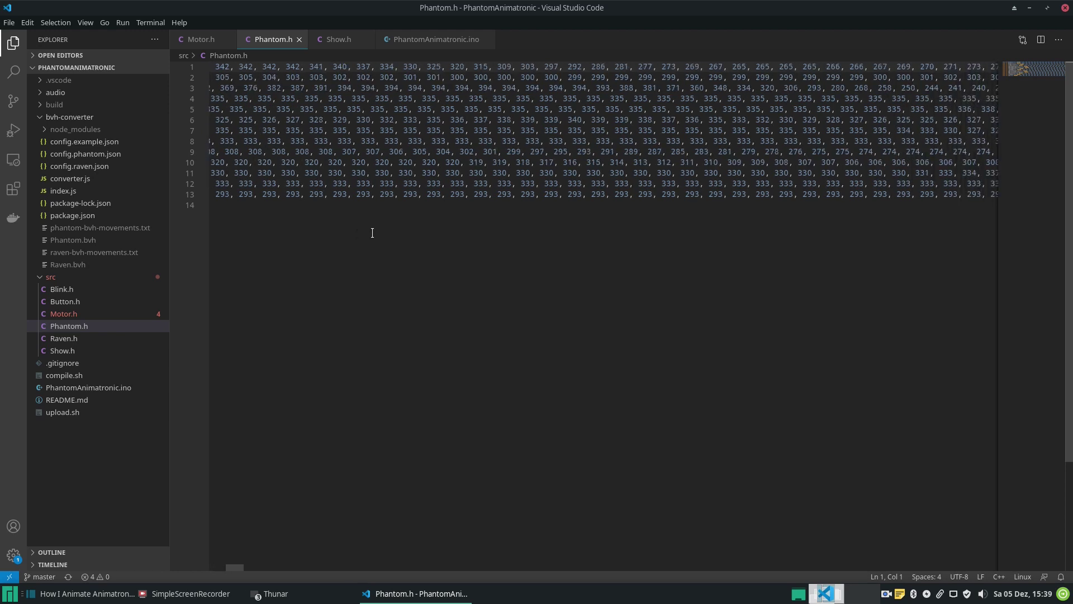
scroll(372, 233, "right", 5)
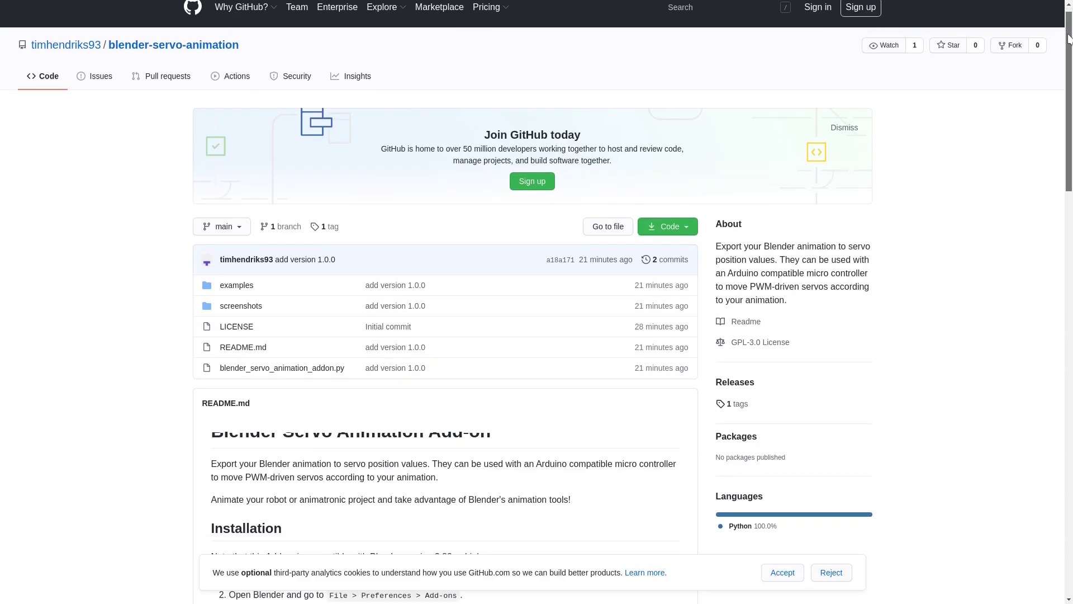
Download the raw blender_servo_animation_addon.py file from the blender-servo-animation GitHub repository into the Downloads folder
scroll(1058, 95, "down", 5)
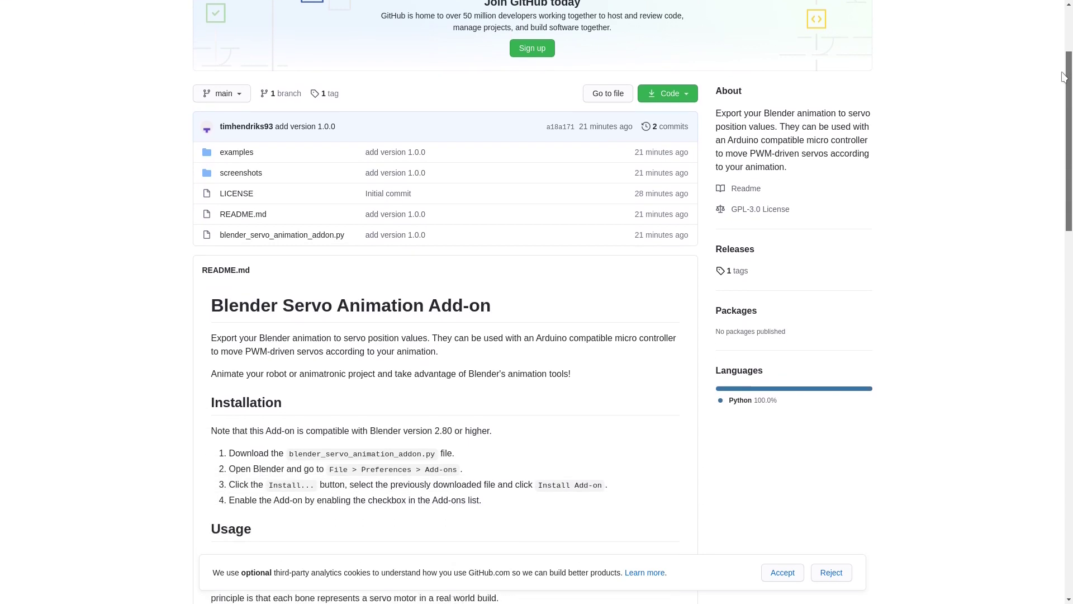
scroll(1058, 95, "down", 2)
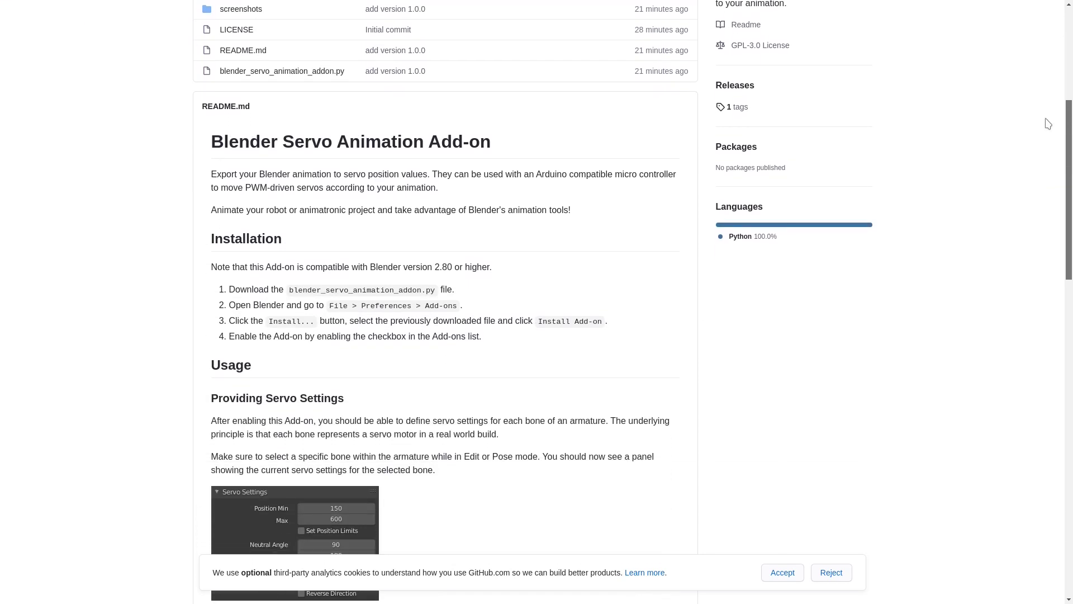
left_click(338, 71)
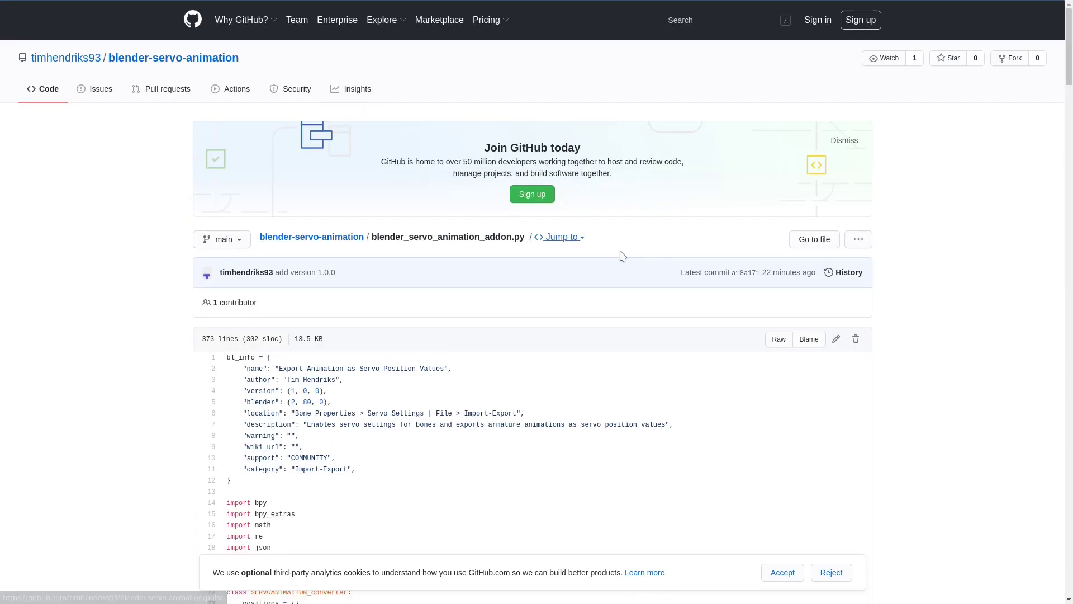
right_click(777, 339)
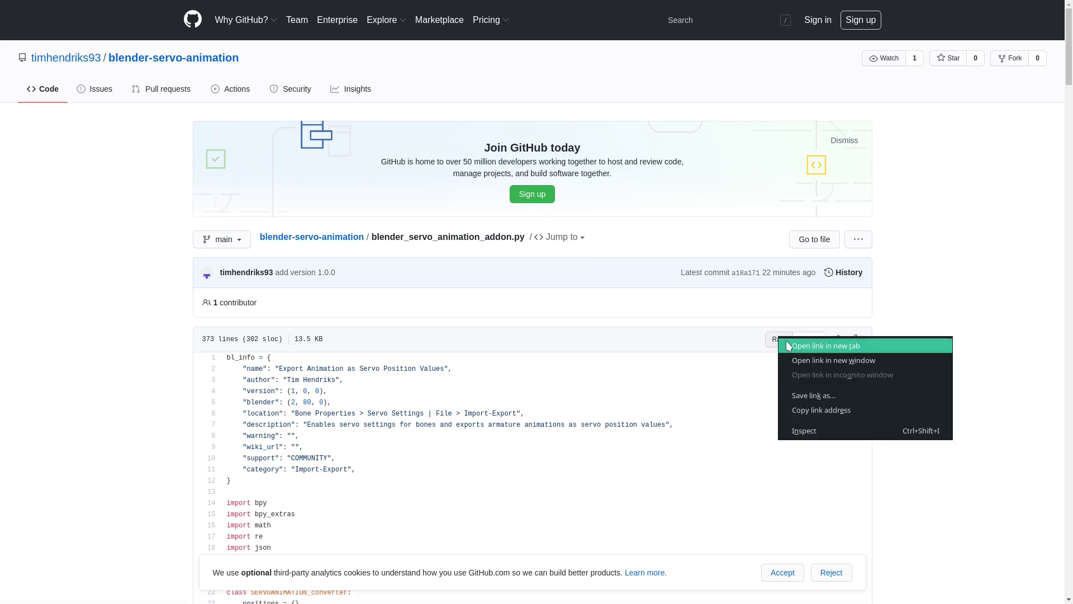
left_click(816, 397)
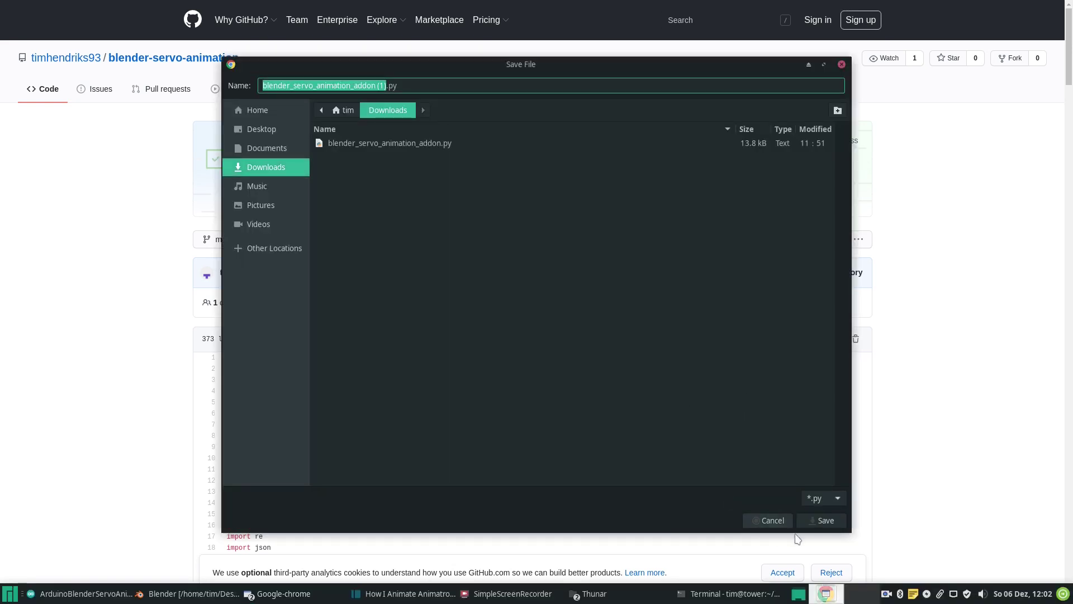
left_click(822, 520)
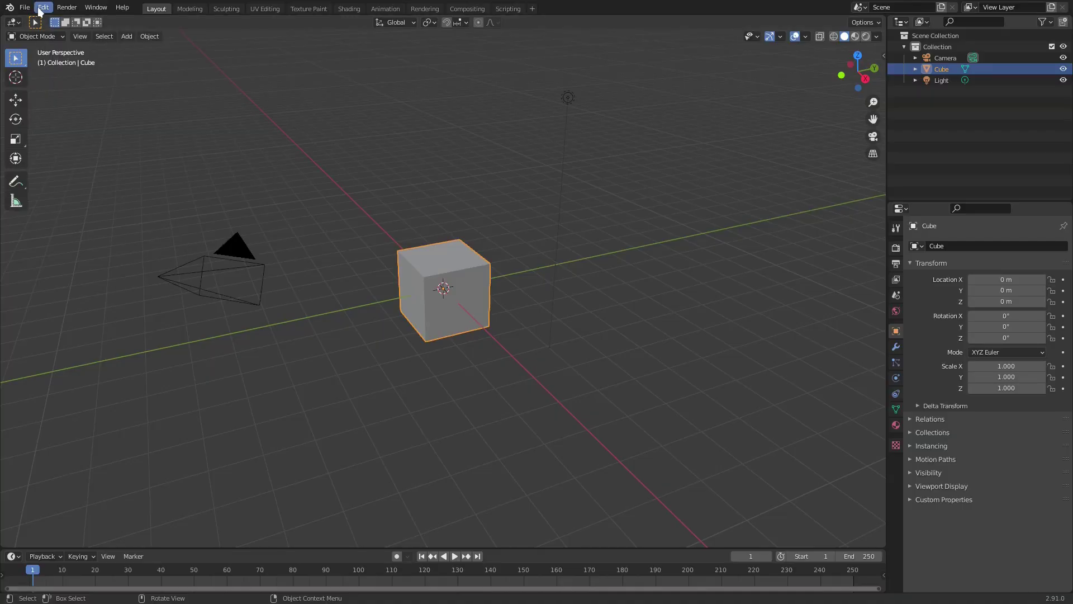
In Blender, install blender_servo_animation_addon.py from Downloads and enable the Export Animation as Servo Position Values add-on
left_click(43, 7)
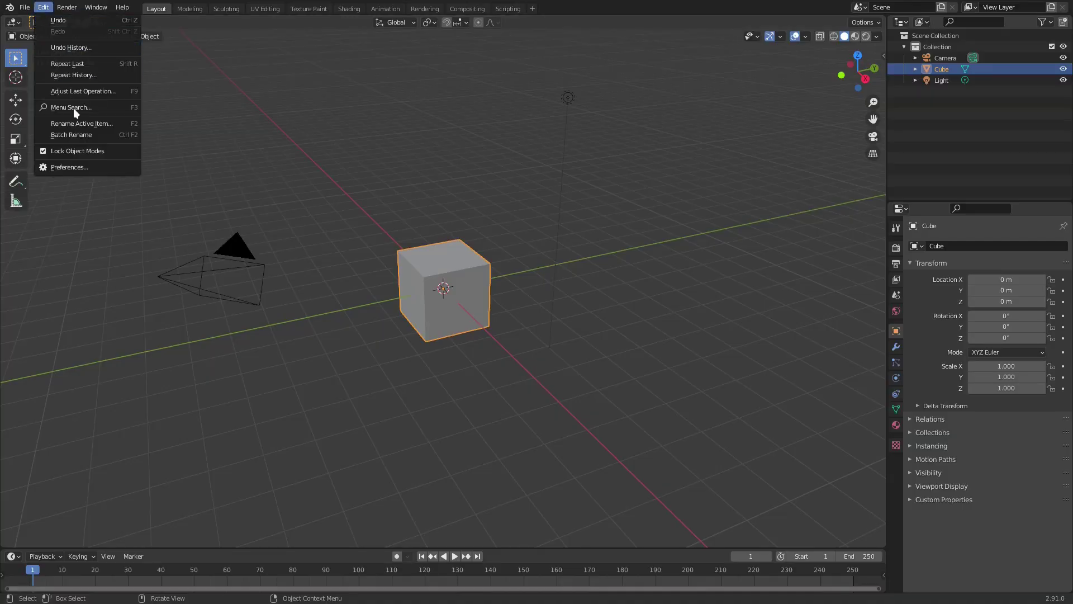
left_click(93, 167)
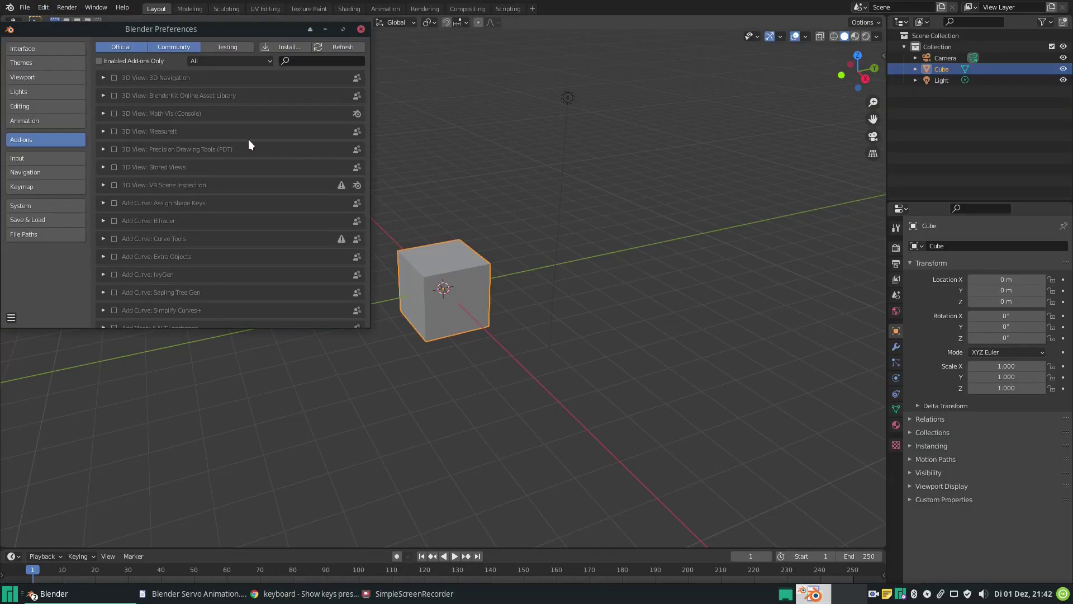
left_click(277, 47)
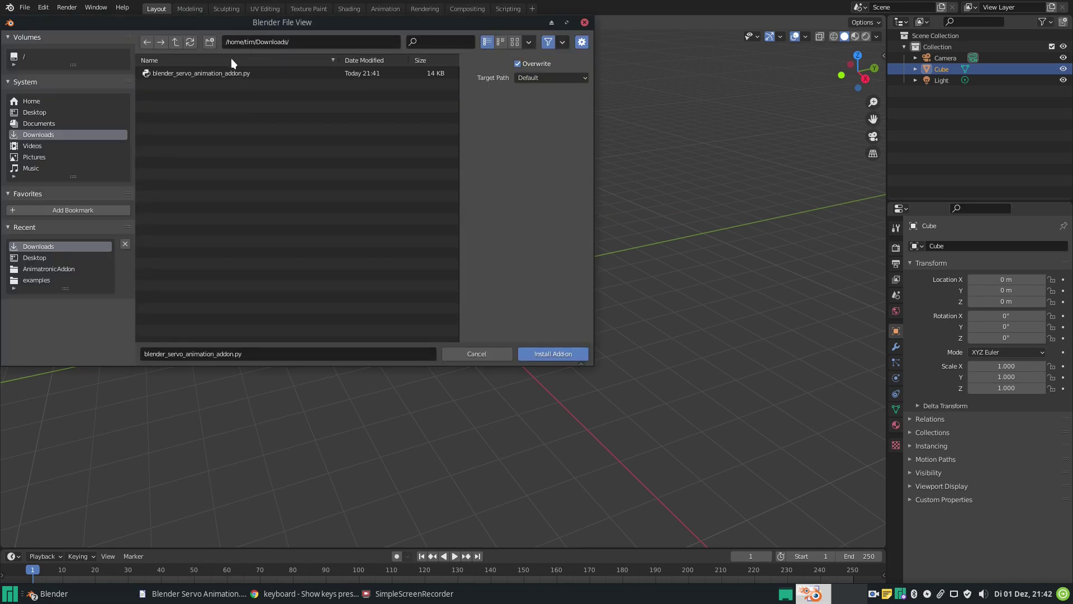
left_click(185, 75)
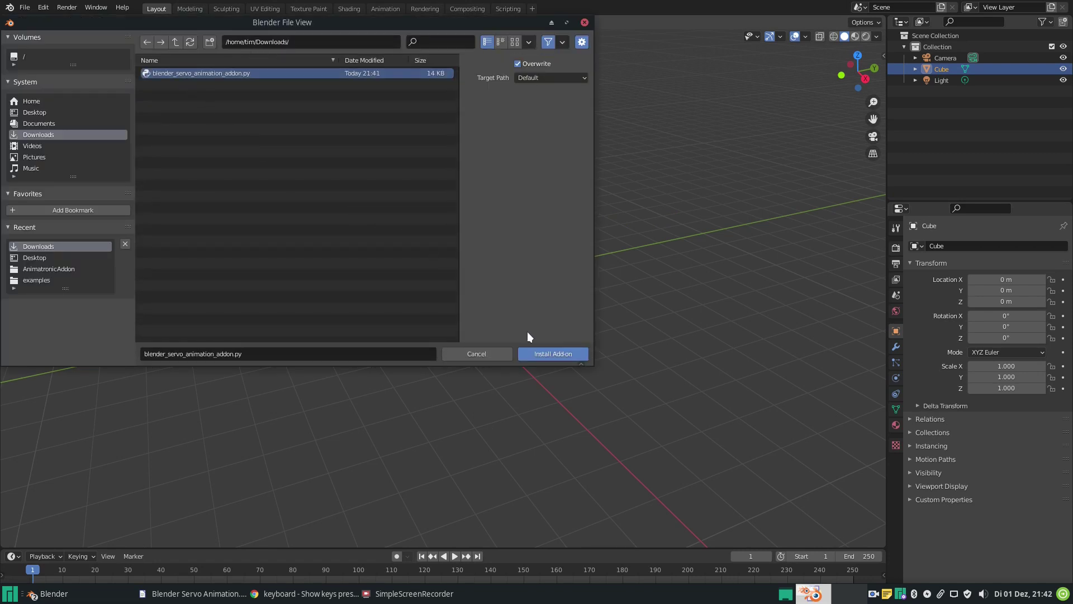
left_click(558, 355)
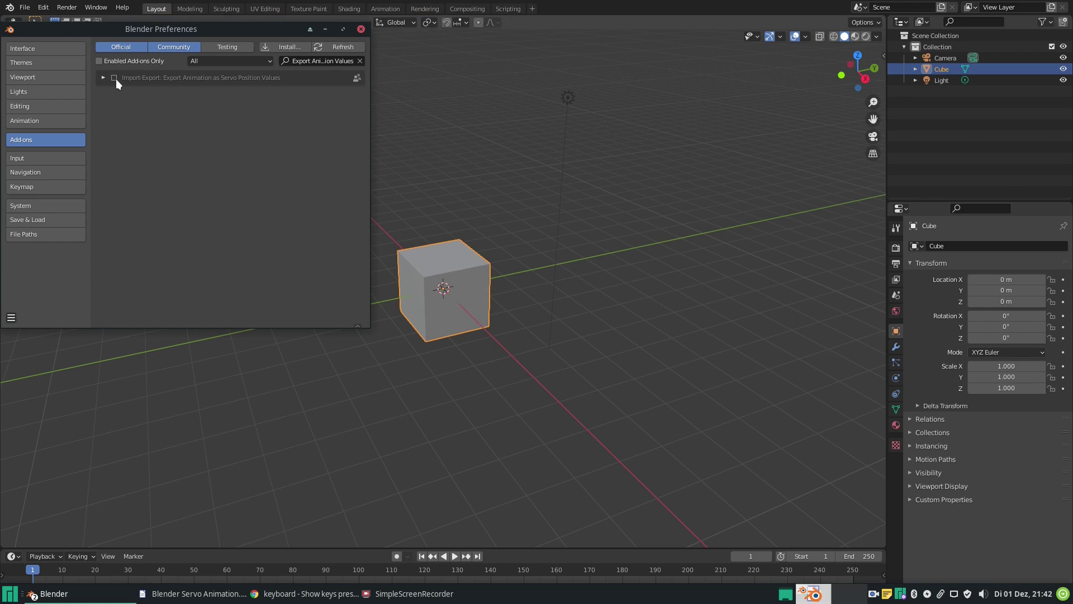
left_click(115, 79)
Delete the default cube and add an armature at the scene origin
left_click(460, 294)
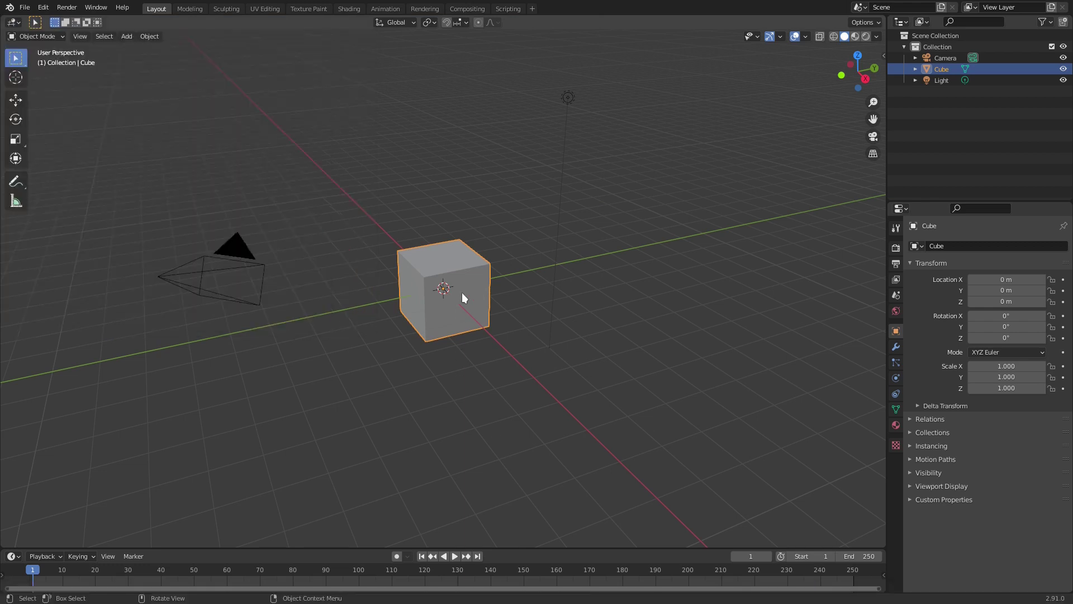
key("Delete")
key("shift+a")
mouse_move(467, 289)
left_click(454, 373)
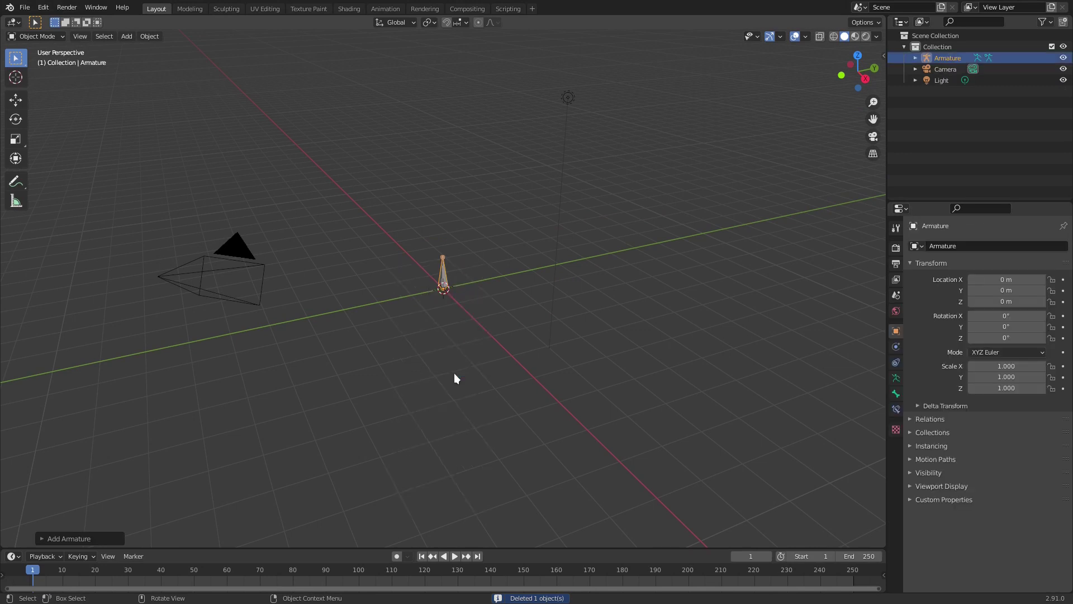
Show the armature in front orthographic view and switch it to Pose Mode
key("KP_1")
scroll(467, 240, "up", 8)
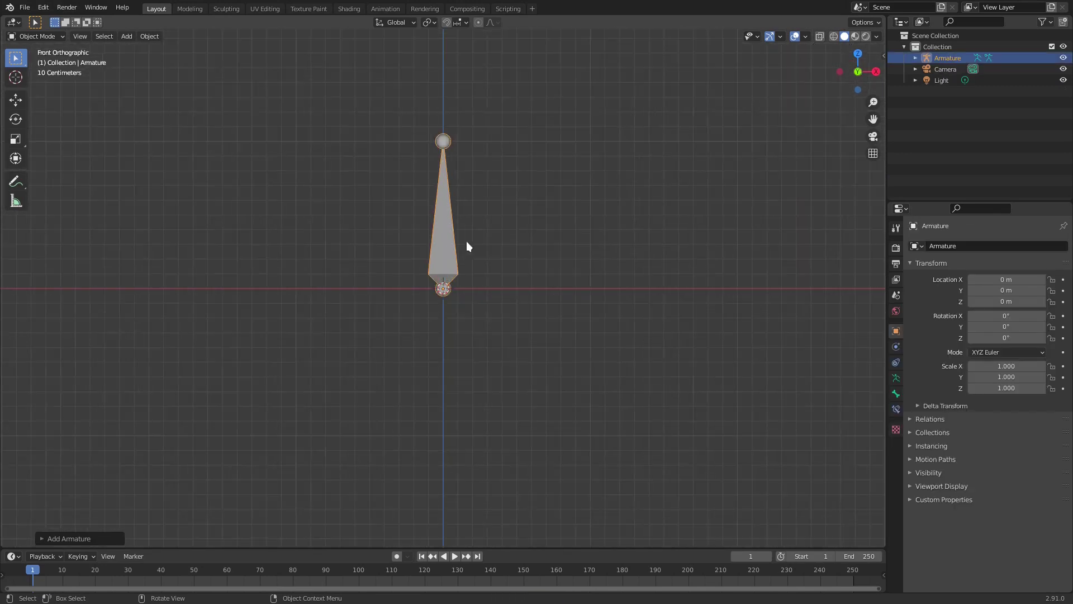
middle_click_drag(531, 260, 534, 323, "shift")
scroll(534, 324, "up", 4)
middle_click_drag(613, 390, 596, 354, "shift")
key("ctrl+Tab")
scroll(709, 475, "down", 1)
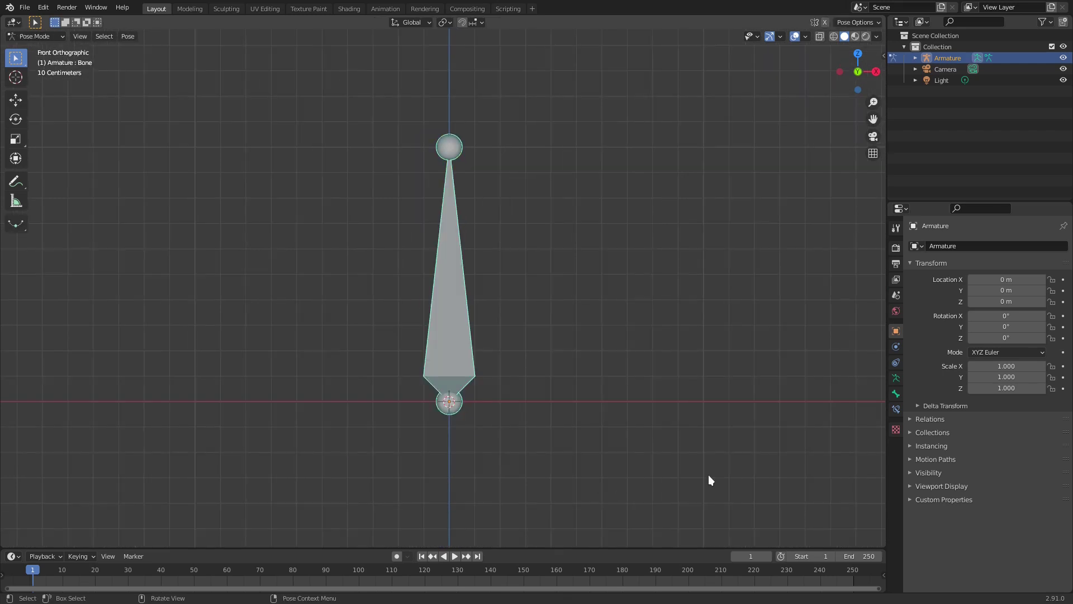
Add a Limit Rotation constraint to the bone and enable its X, Y and Z limits
left_click(895, 410)
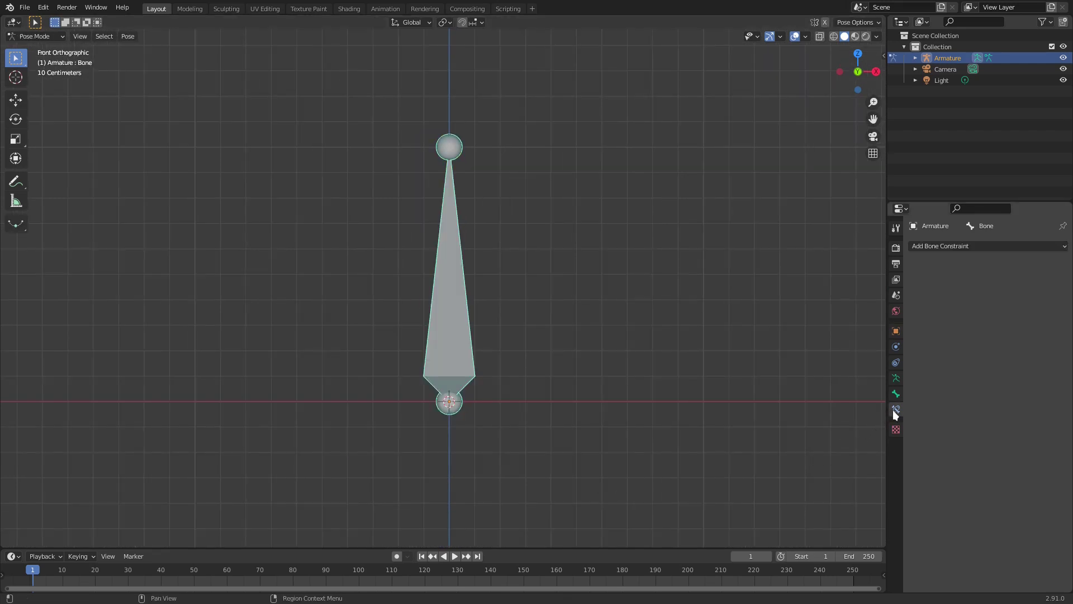
left_click(960, 247)
left_click(882, 351)
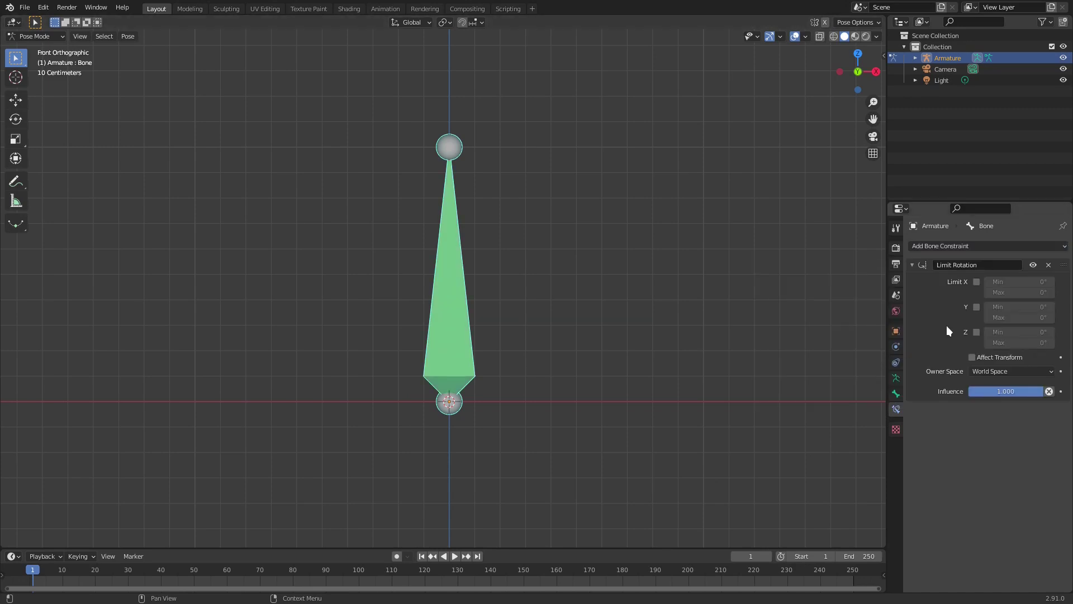
left_click(976, 281)
left_click(976, 307)
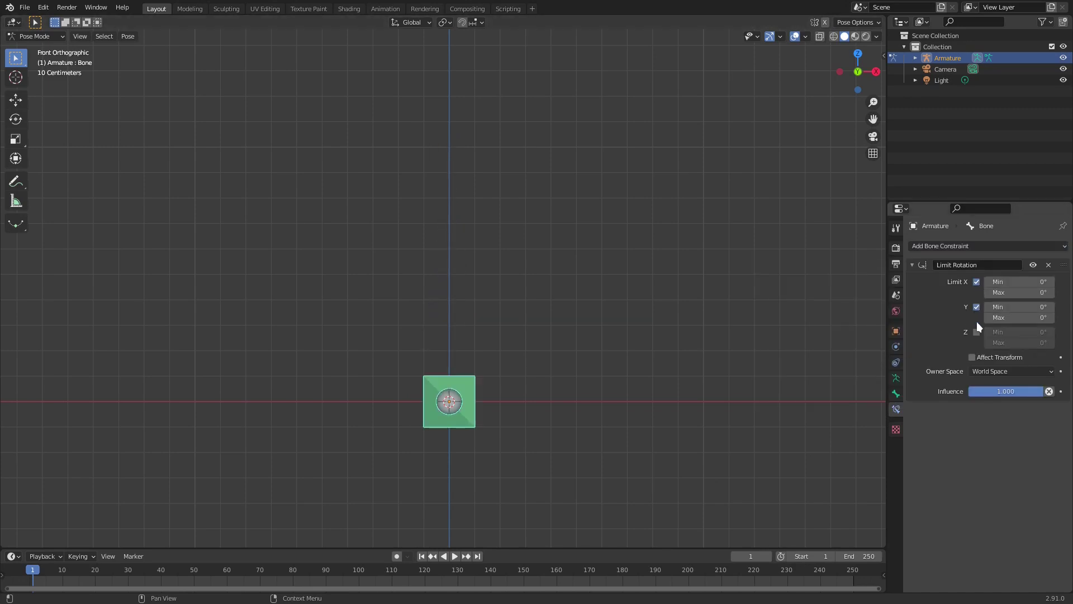
left_click(977, 332)
Limit the bone's Z rotation to between -90° and 90°, set the constraint's owner space to Local Space, and try rotating the bone
left_click(1006, 332)
type("-90")
left_click(1027, 343)
type("90")
key("Return")
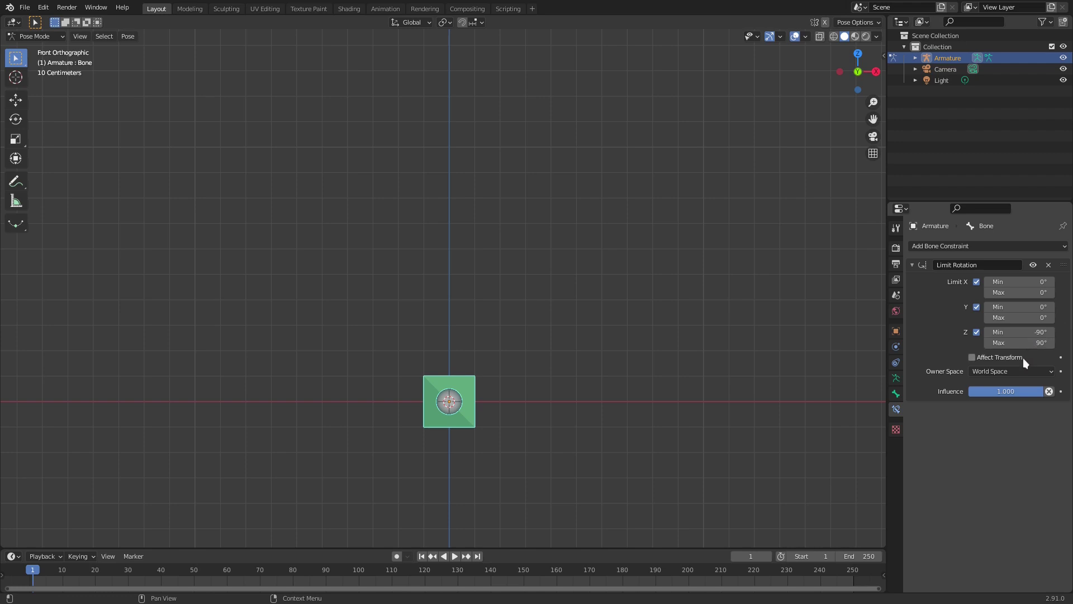
left_click(1013, 371)
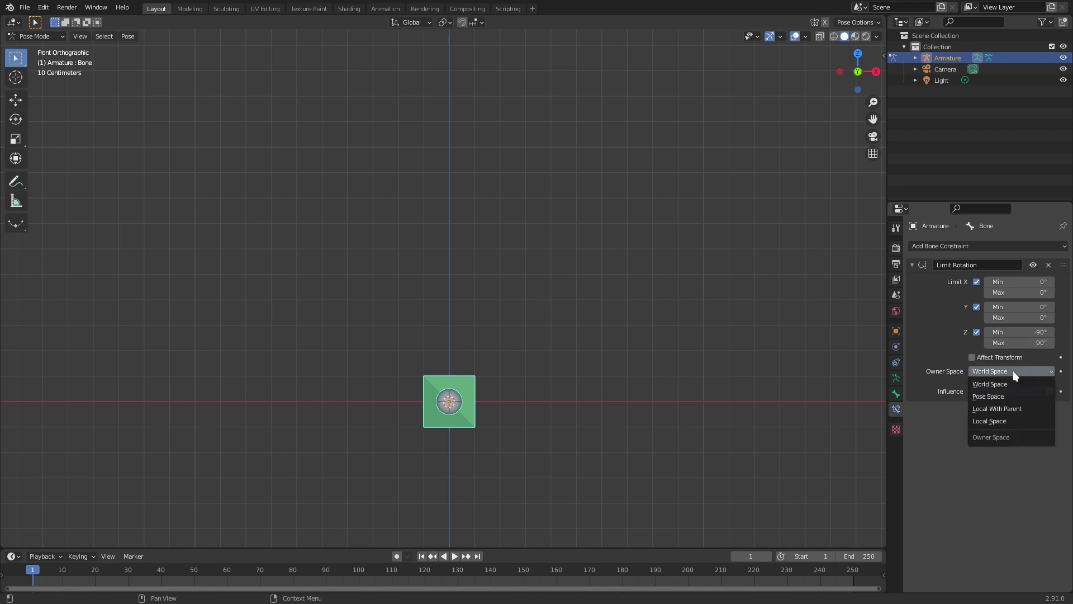
left_click(1009, 418)
key("r")
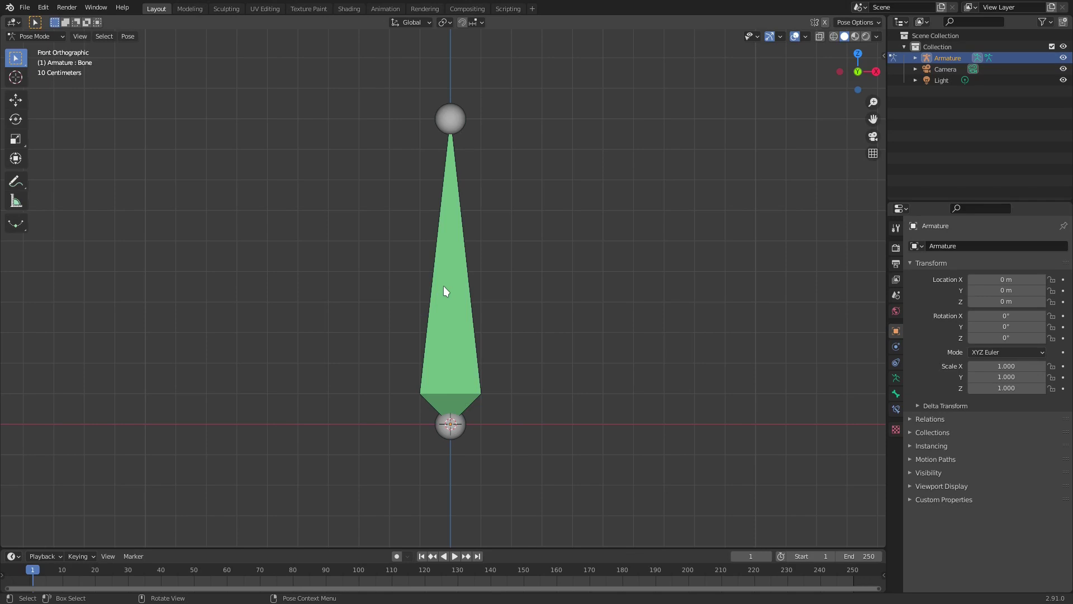
Select the bone and expand the Servo Settings in its bone properties
left_click(444, 287)
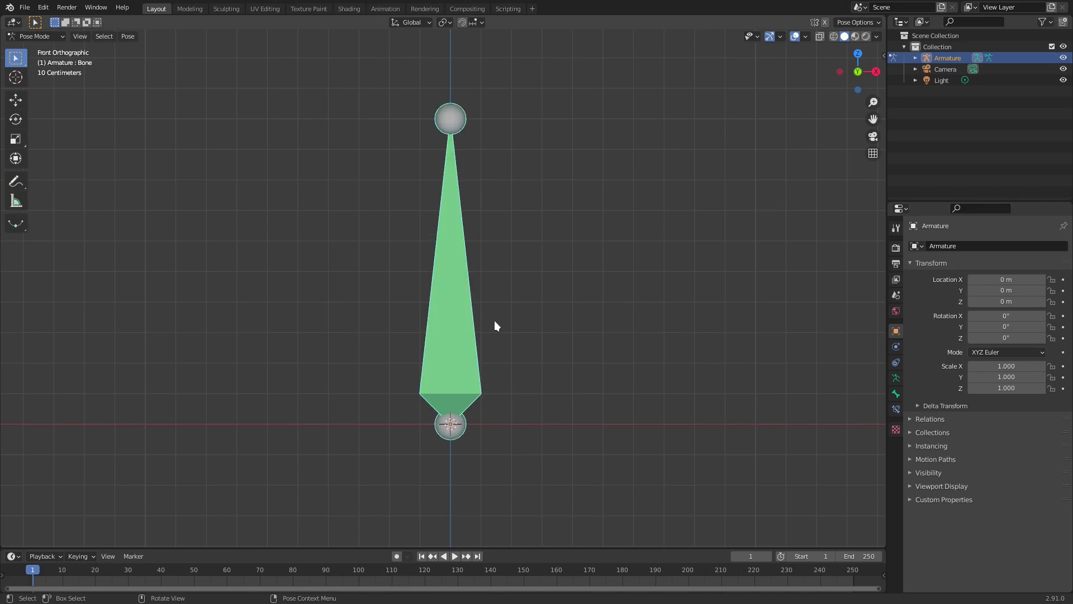
left_click(896, 394)
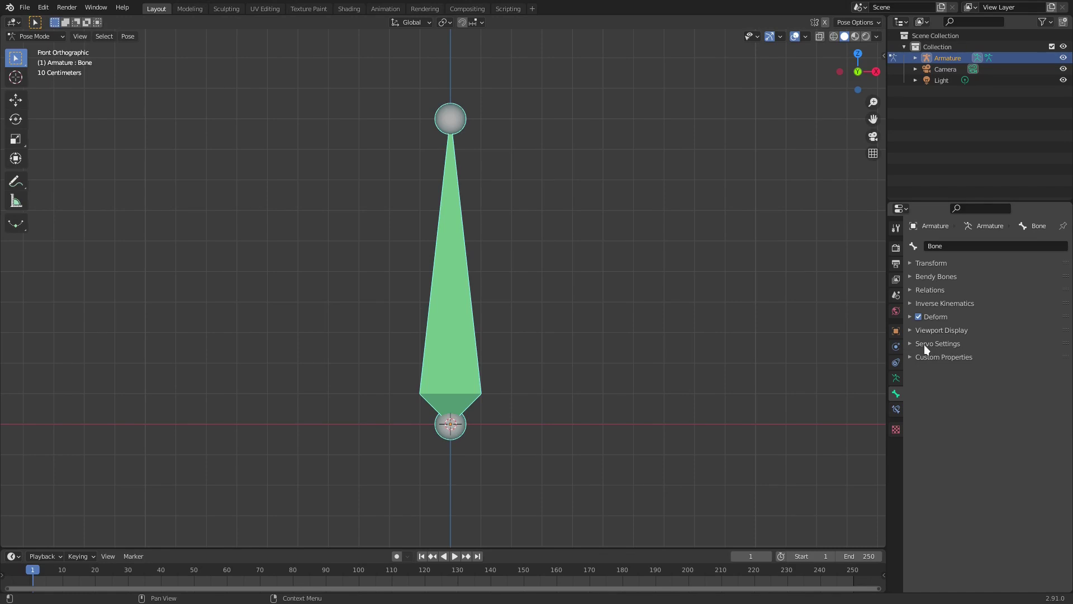
left_click(907, 343)
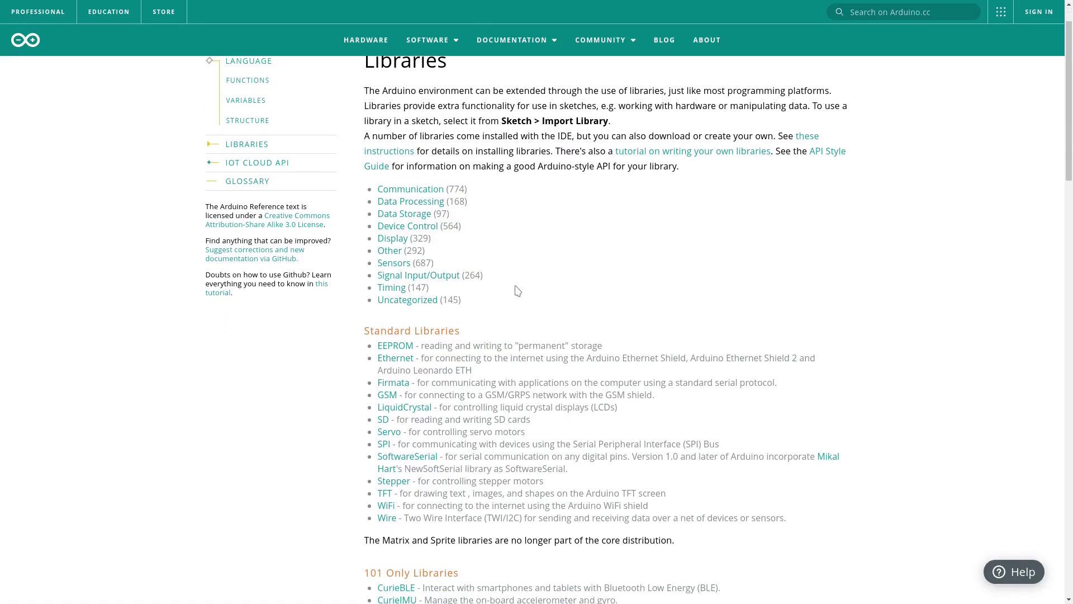
Look up the Servo library in the Arduino reference and examine the loop function of the Sweep.ino example
scroll(514, 290, "down", 2)
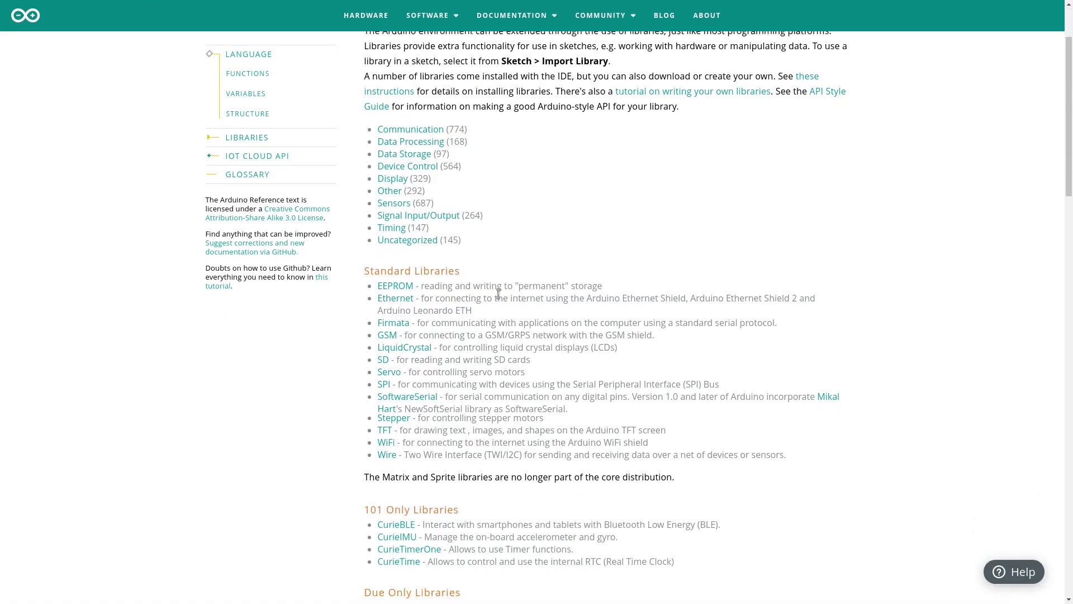
left_click(391, 363)
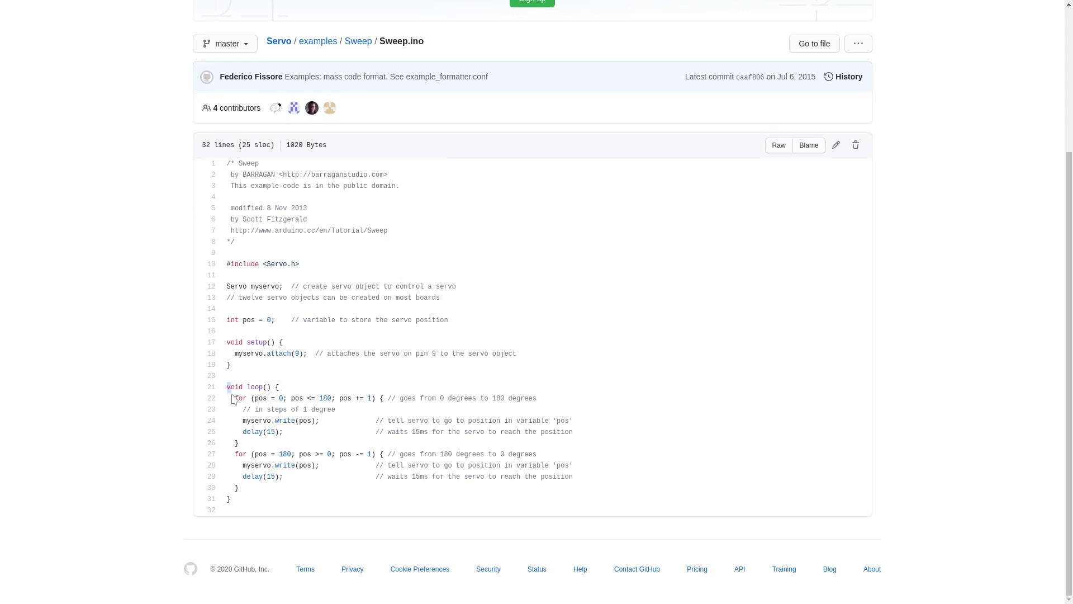
left_click_drag(227, 386, 254, 454)
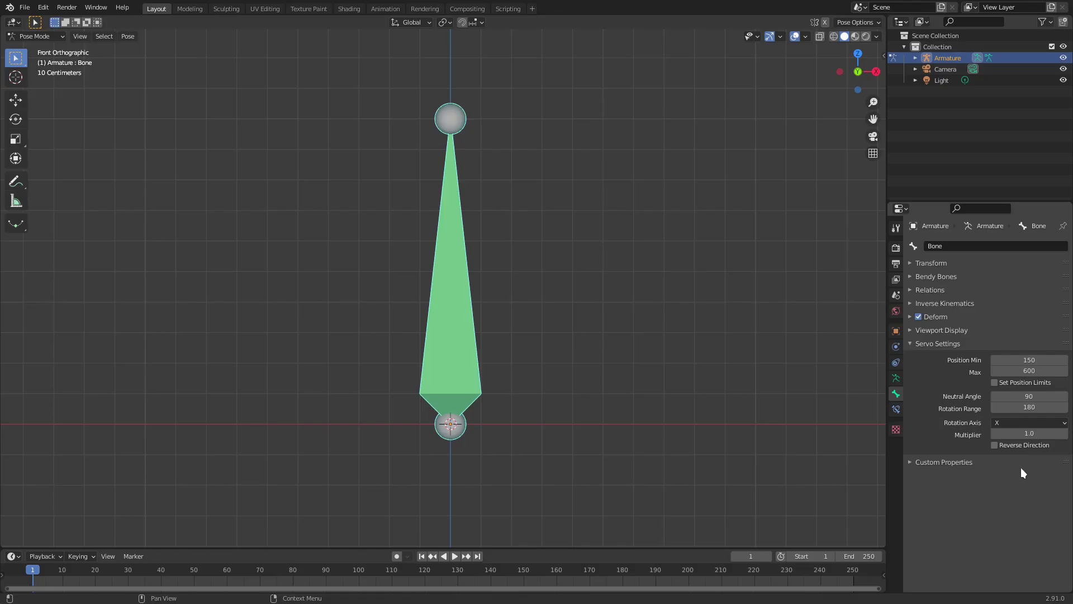
Set the bone's servo position range from 0 to 180 and its rotation axis to Z
left_click(1035, 360)
type("0")
left_click(1018, 372)
type("1")
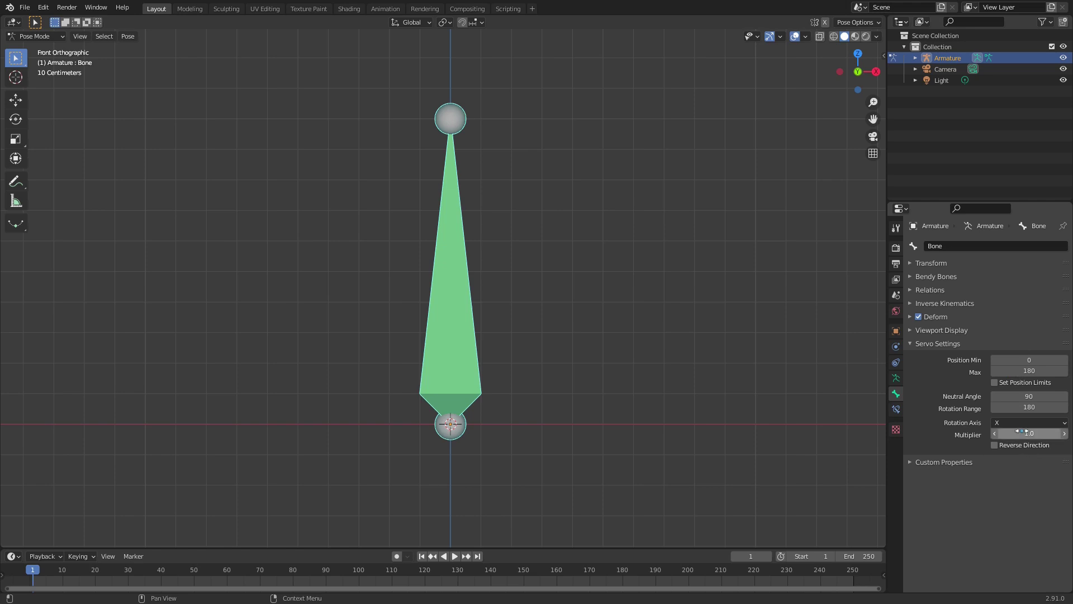
left_click(1021, 422)
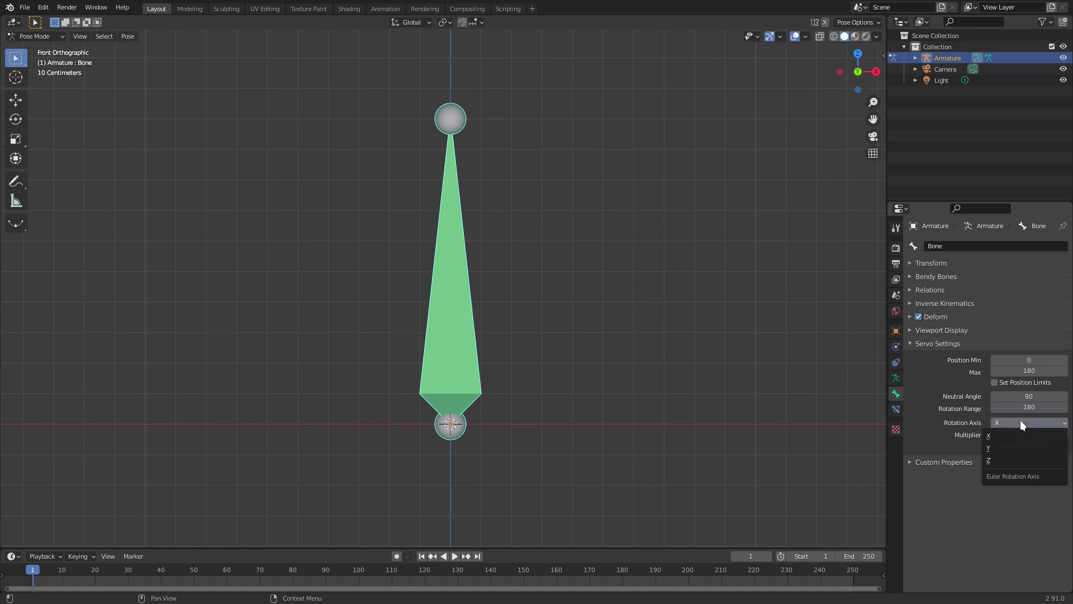
left_click(1027, 460)
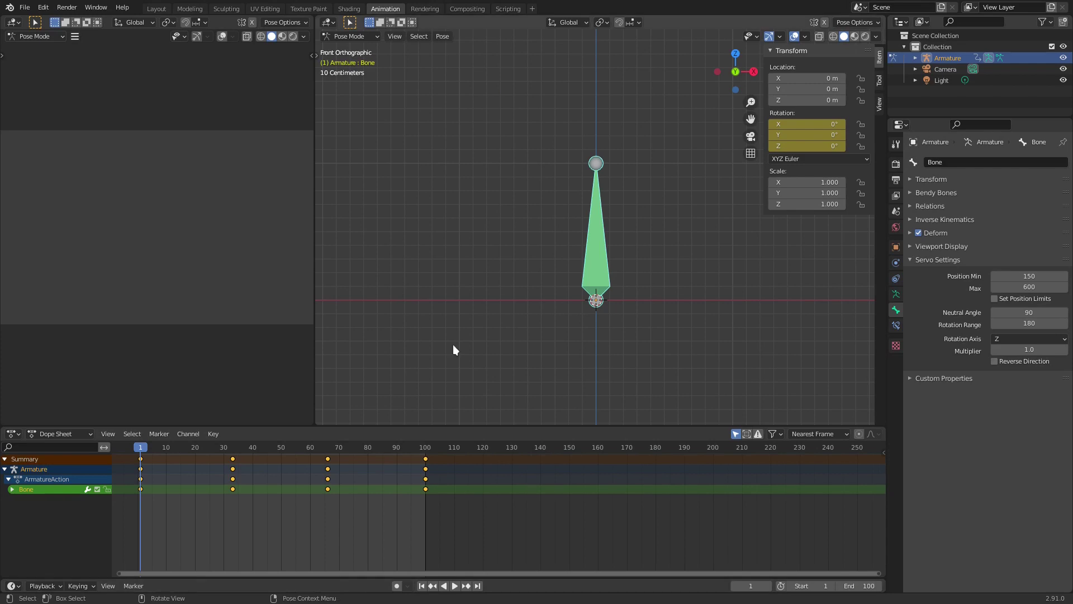
Play the bone's animation and examine its full rotation curves in an enlarged Graph Editor
key("space")
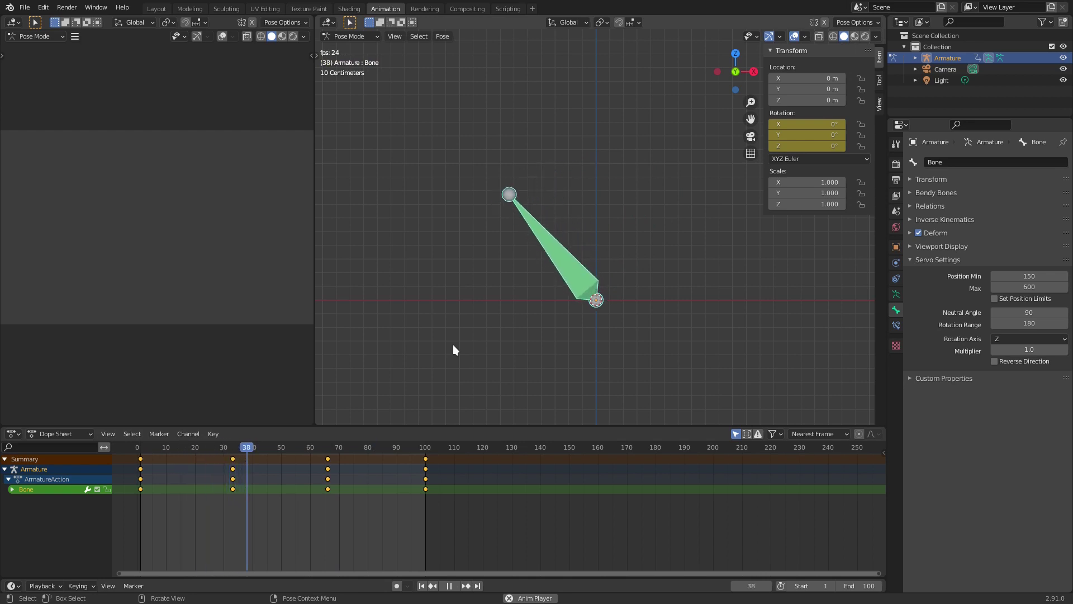
key("Escape")
left_click(12, 435)
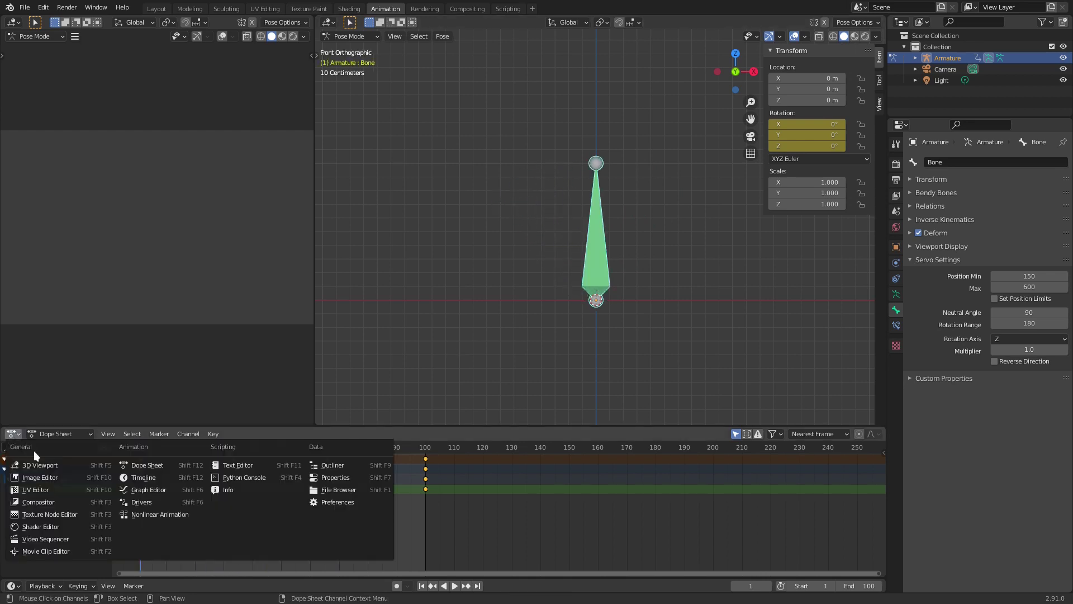
left_click(143, 485)
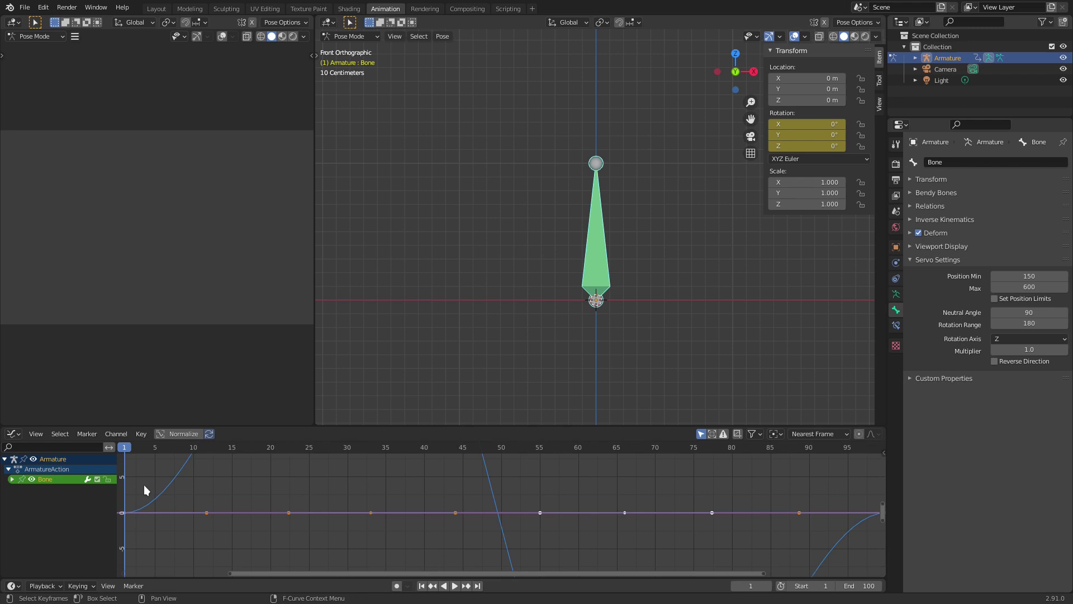
key("Home")
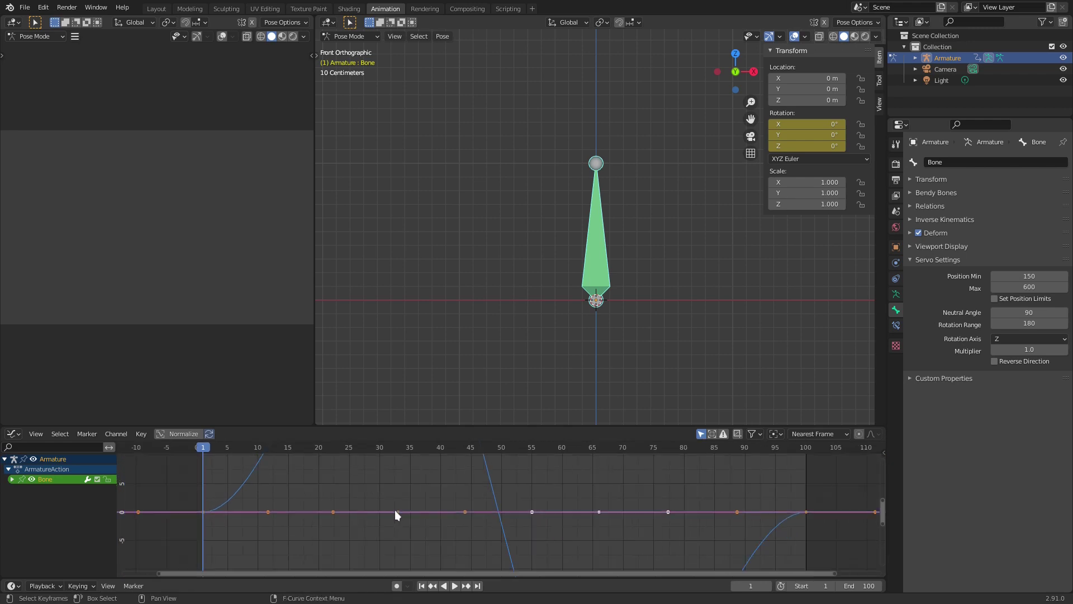
scroll(392, 508, "down", 6)
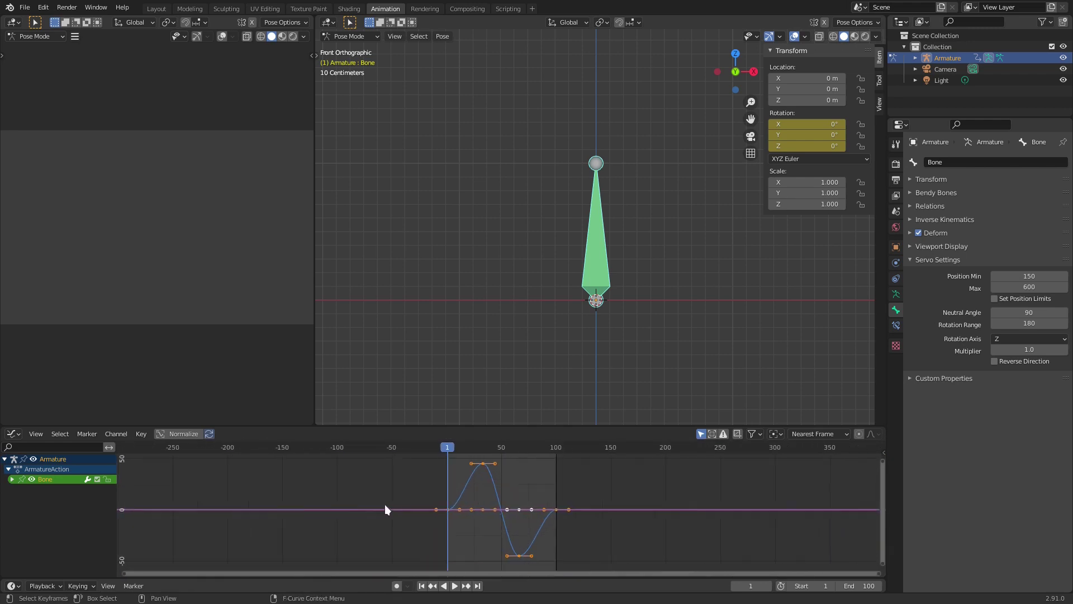
left_click_drag(545, 424, 547, 204)
key("space")
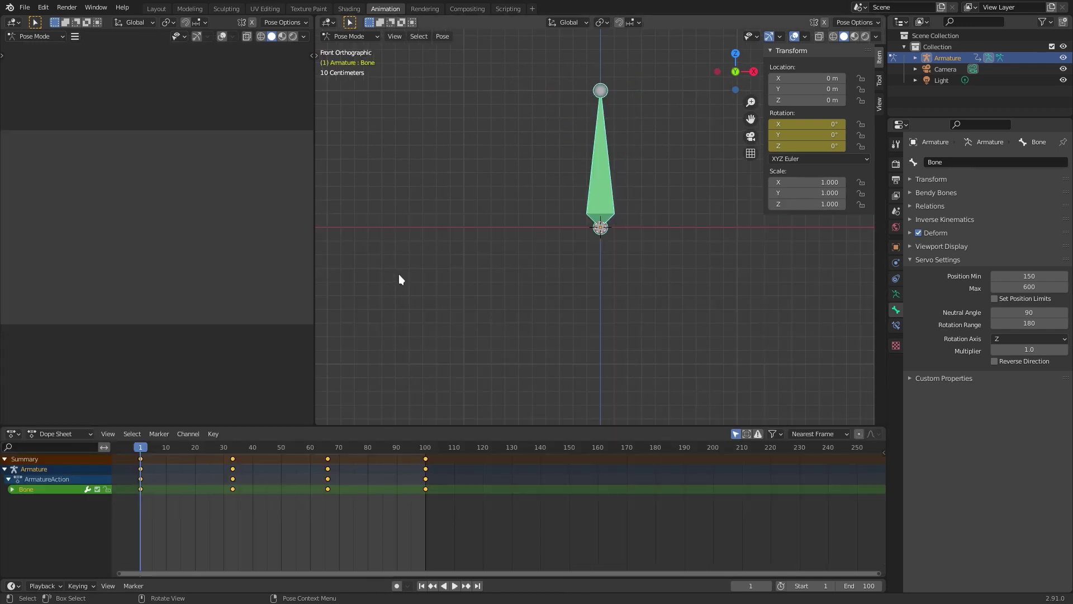
Export the animation servo positions as example.h with a precision of 2, and examine the values in the Bone array
left_click(25, 7)
mouse_move(72, 170)
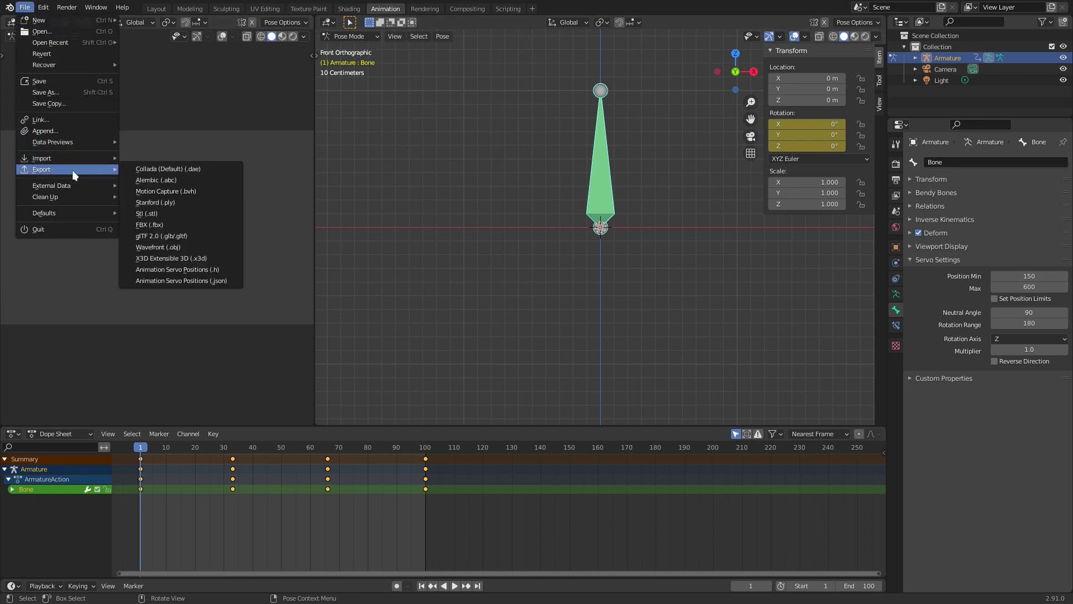
left_click(229, 269)
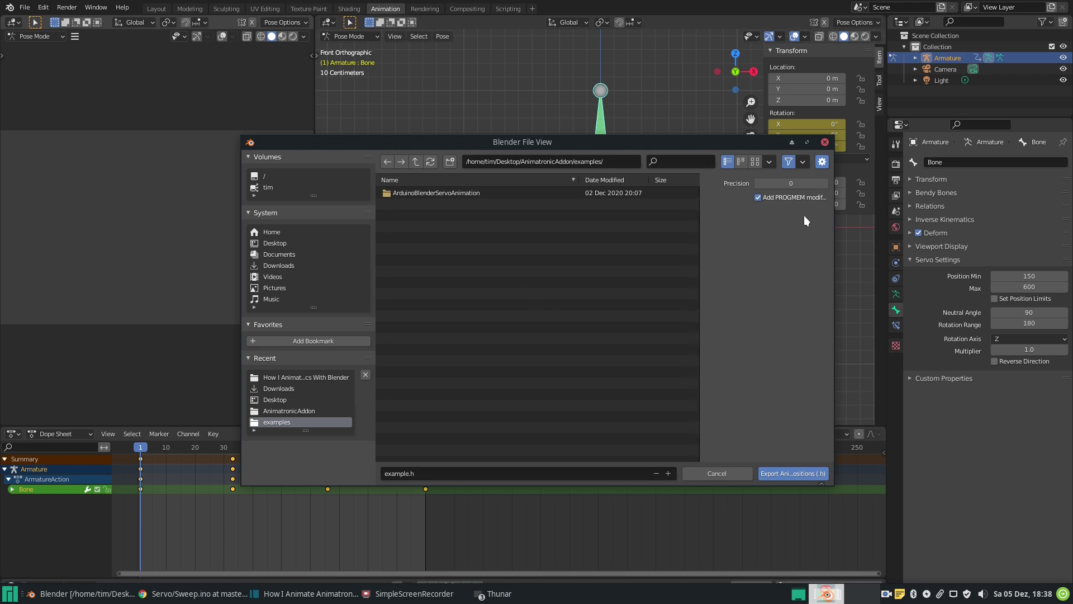
left_click(824, 184)
left_click(825, 184)
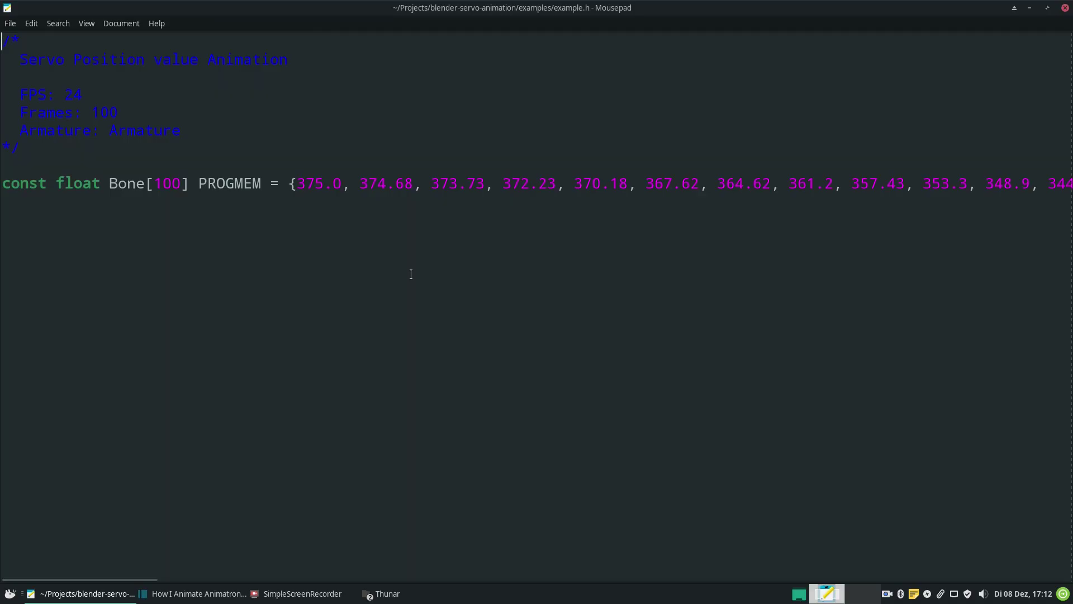
scroll(411, 274, "right", 10)
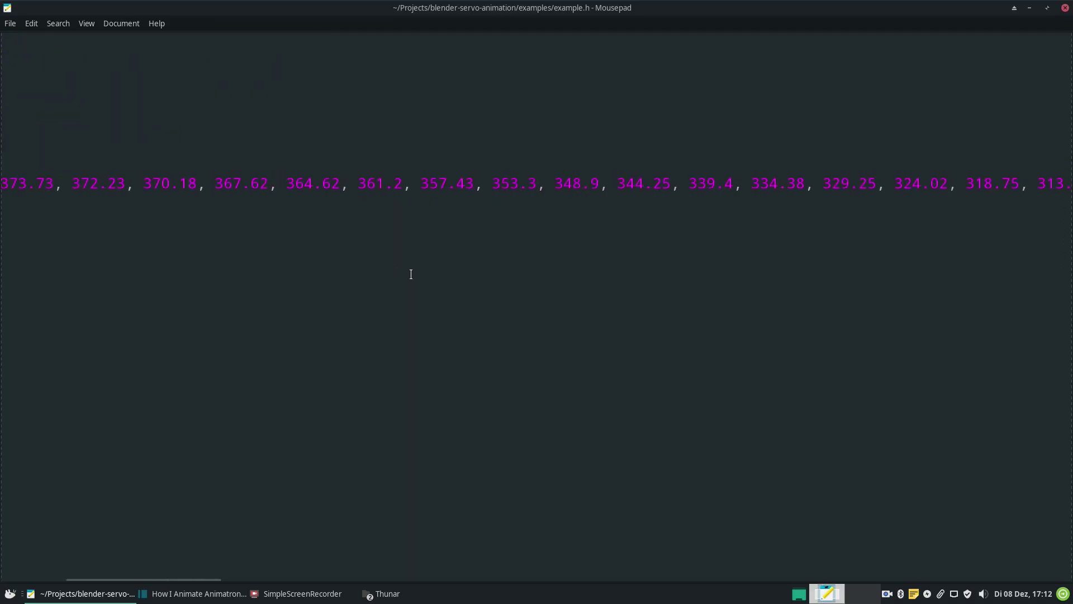
scroll(410, 275, "right", 15)
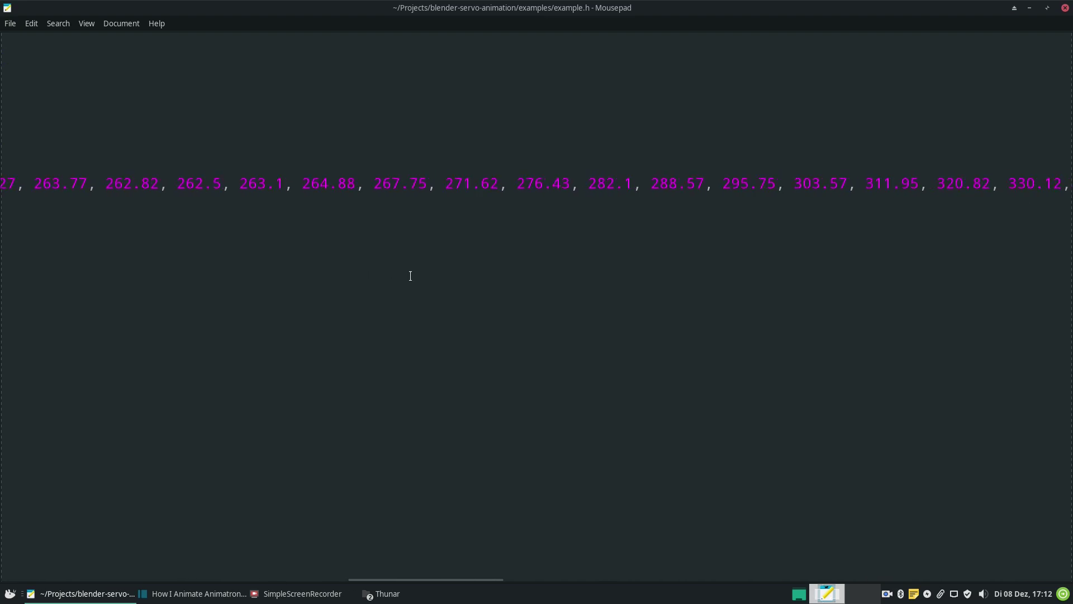
scroll(408, 276, "right", 10)
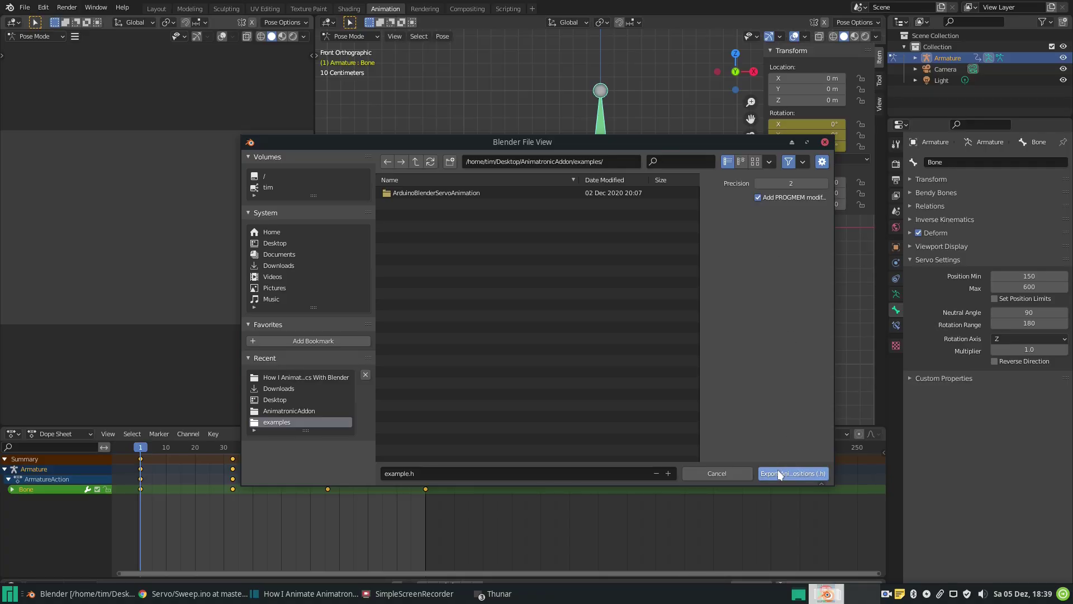
left_click(778, 470)
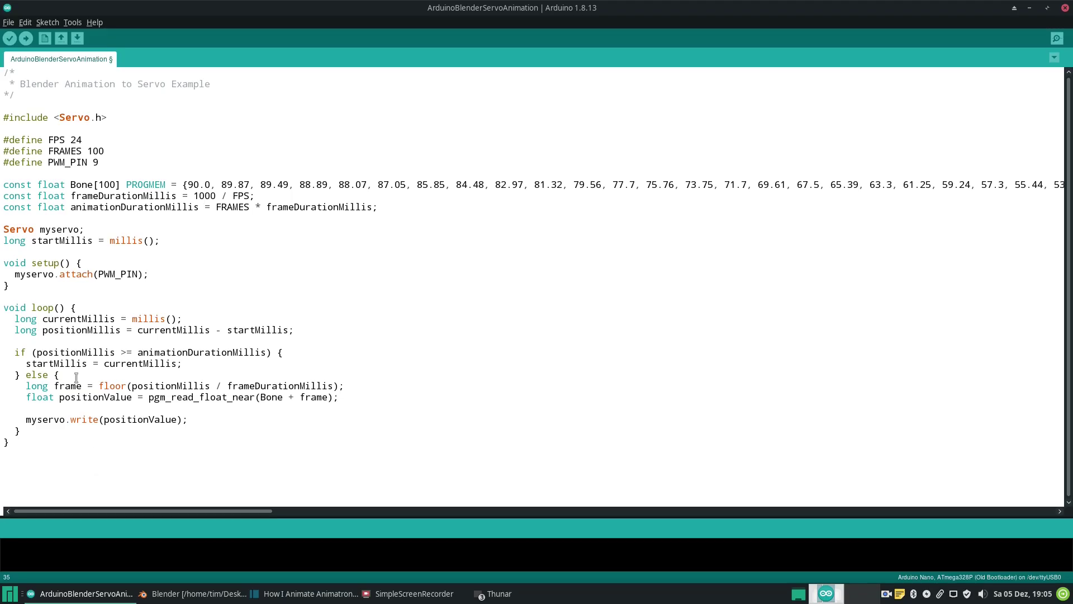
Switch to the Arduino IDE, open the Library Manager and activate its library search
left_click(69, 22)
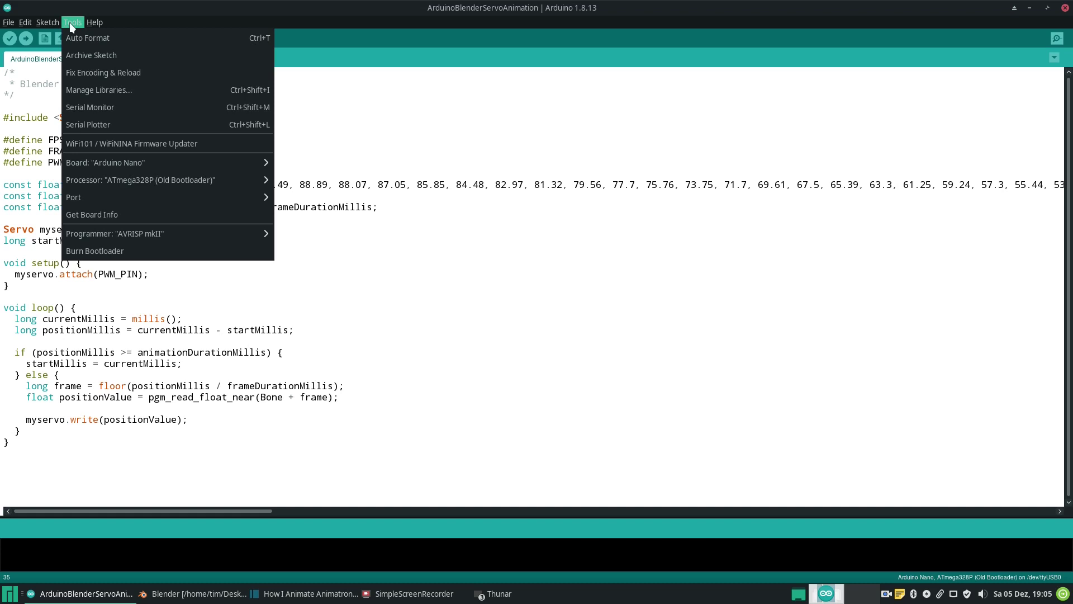
left_click(95, 89)
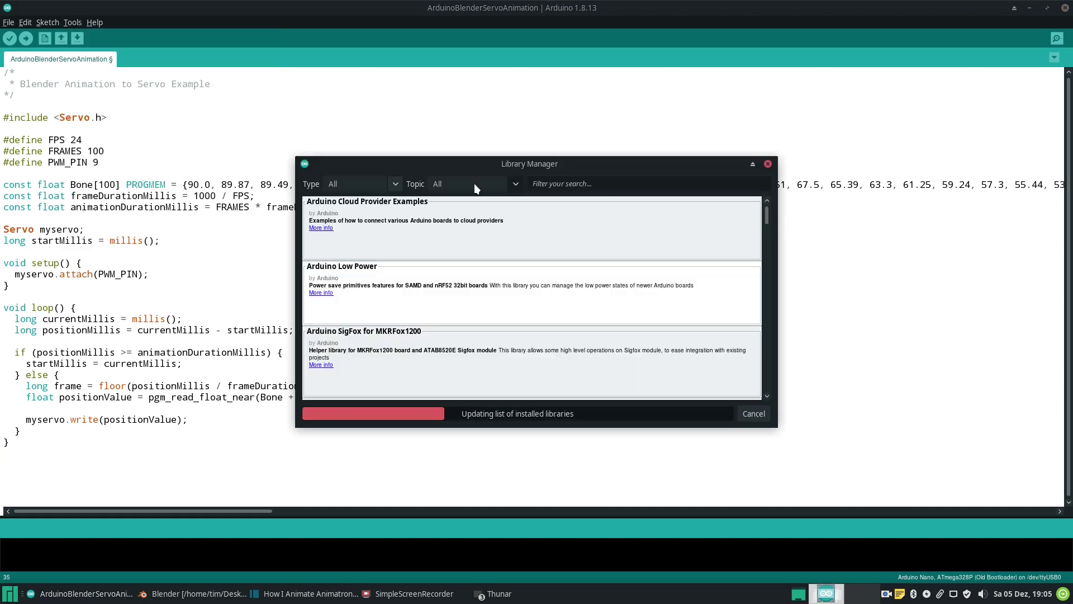
left_click(569, 185)
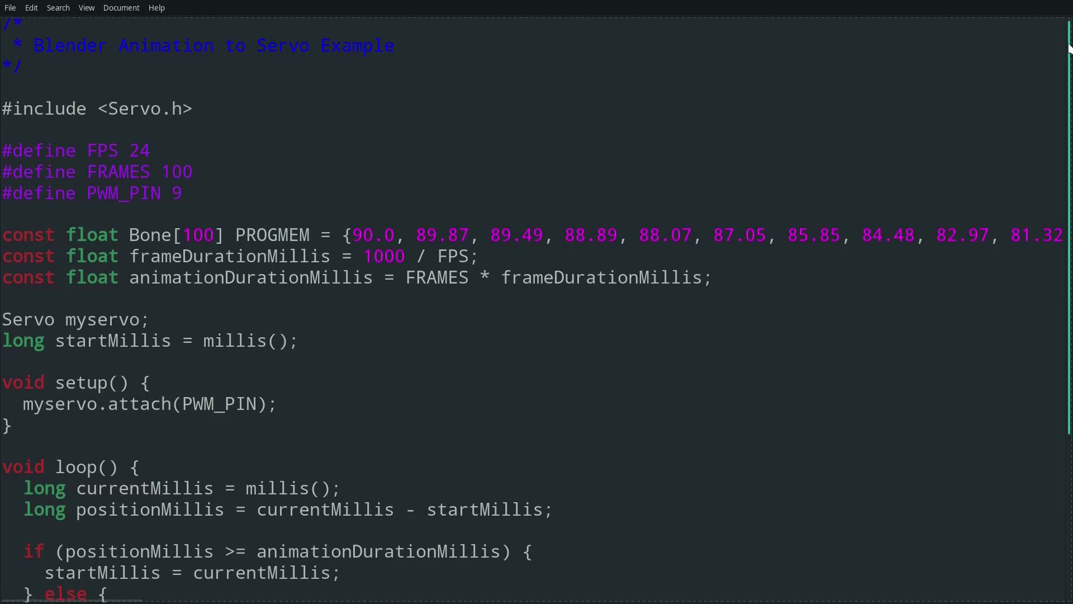
Examine the servo example sketch from its frame and pin definitions through the loop function
scroll(1067, 94, "down", 3)
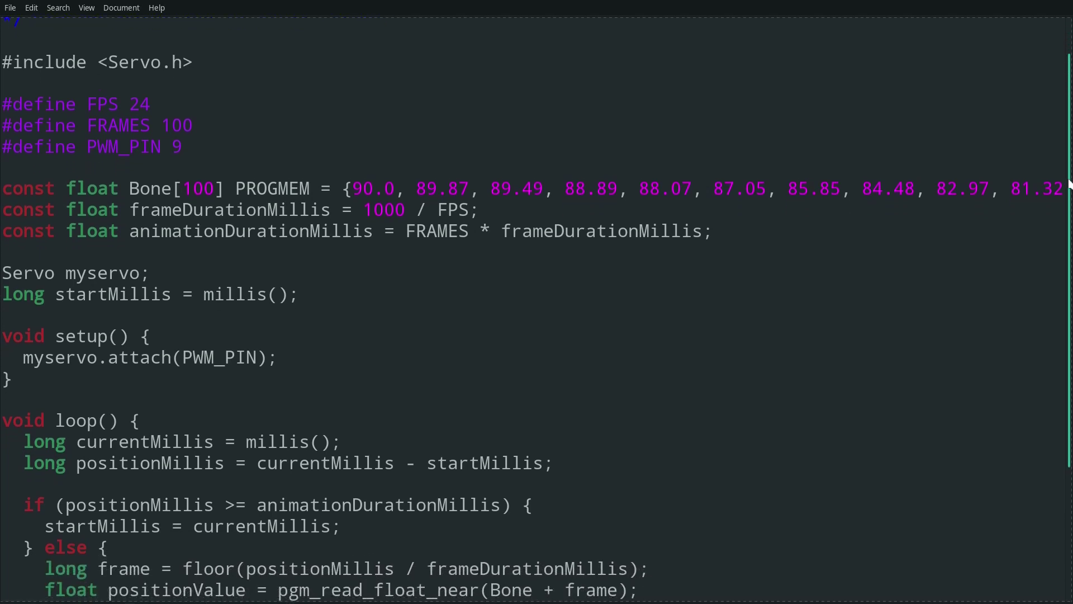
scroll(1058, 311, "down", 3)
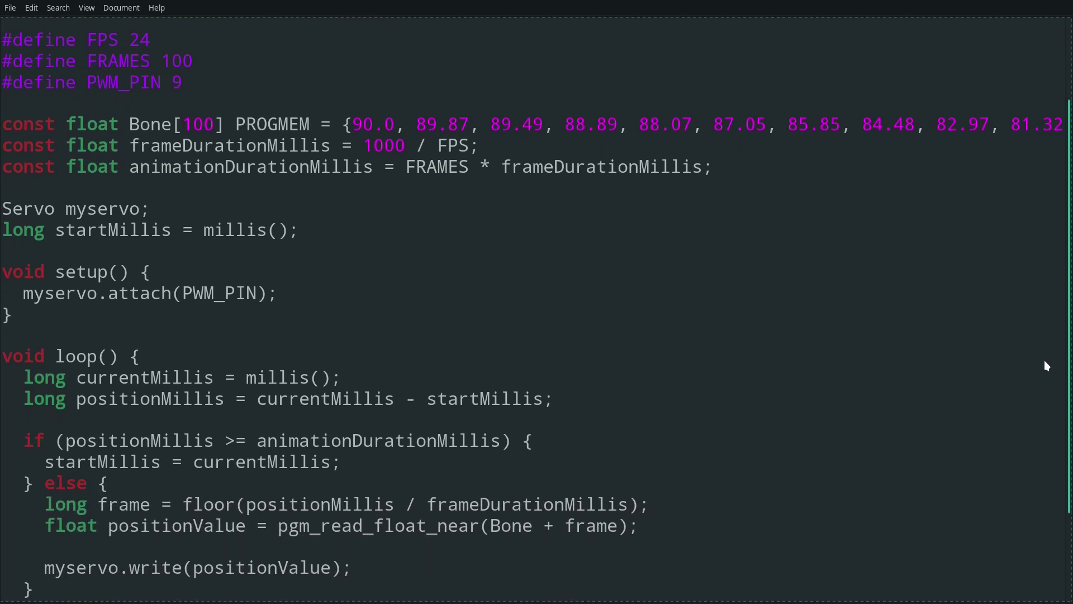
scroll(1031, 438, "down", 1)
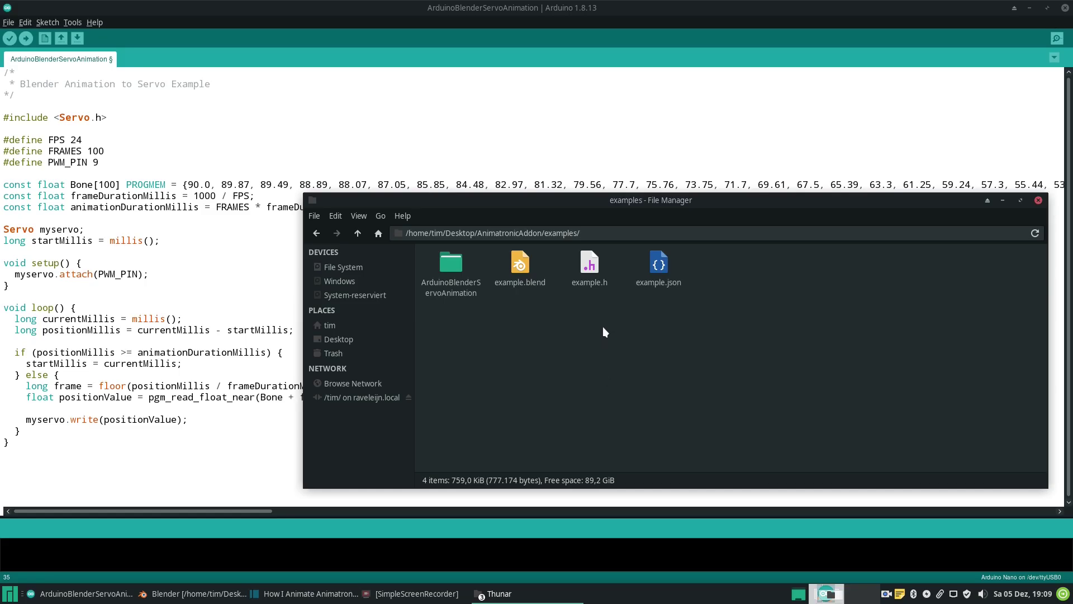
Copy the Bone position array from example.h and paste it over the existing Bone array in the ArduinoBlenderServoAnimation sketch
right_click(589, 269)
left_click(610, 275)
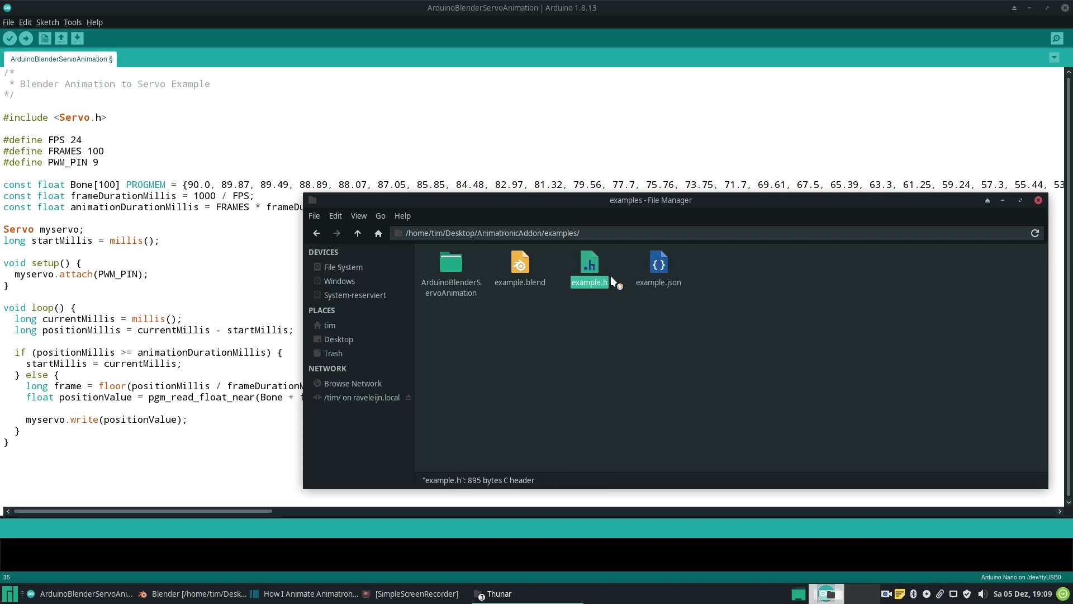
left_click_drag(2, 113, 8, 158)
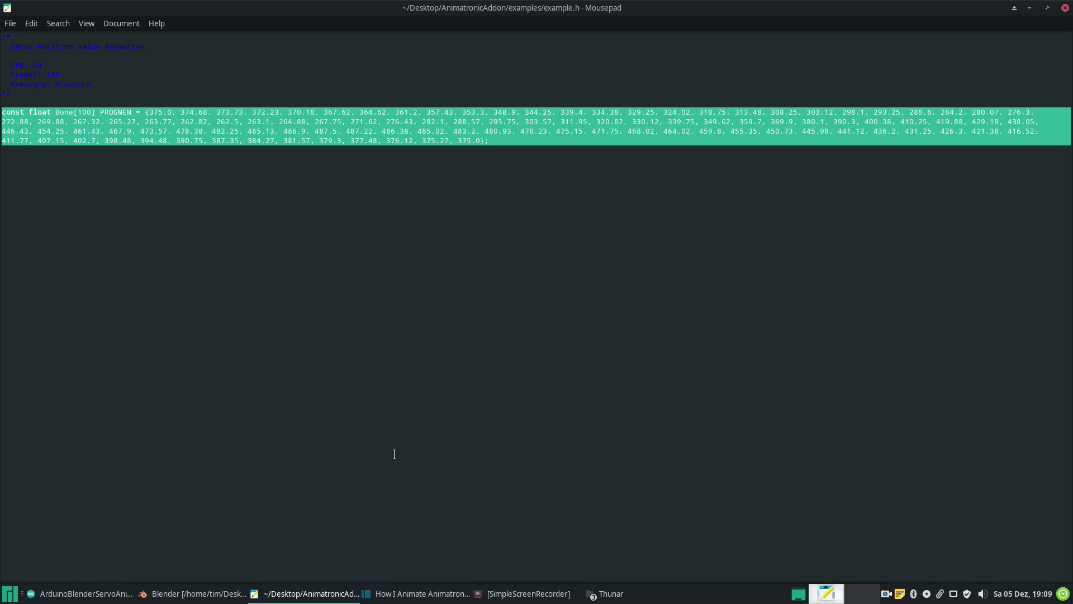
left_click(102, 595)
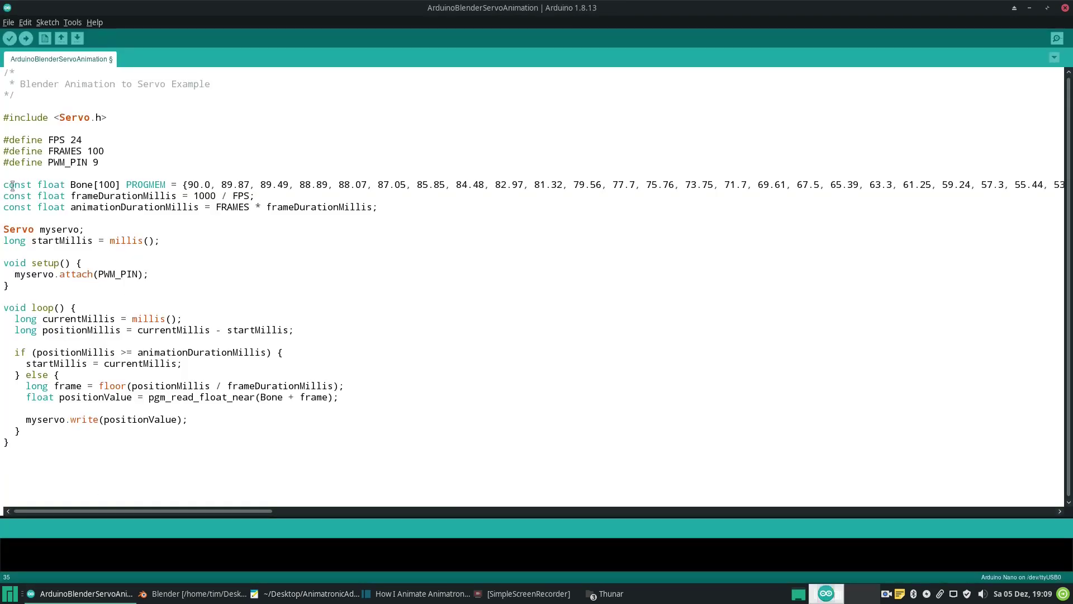
left_click_drag(5, 186, 5, 194)
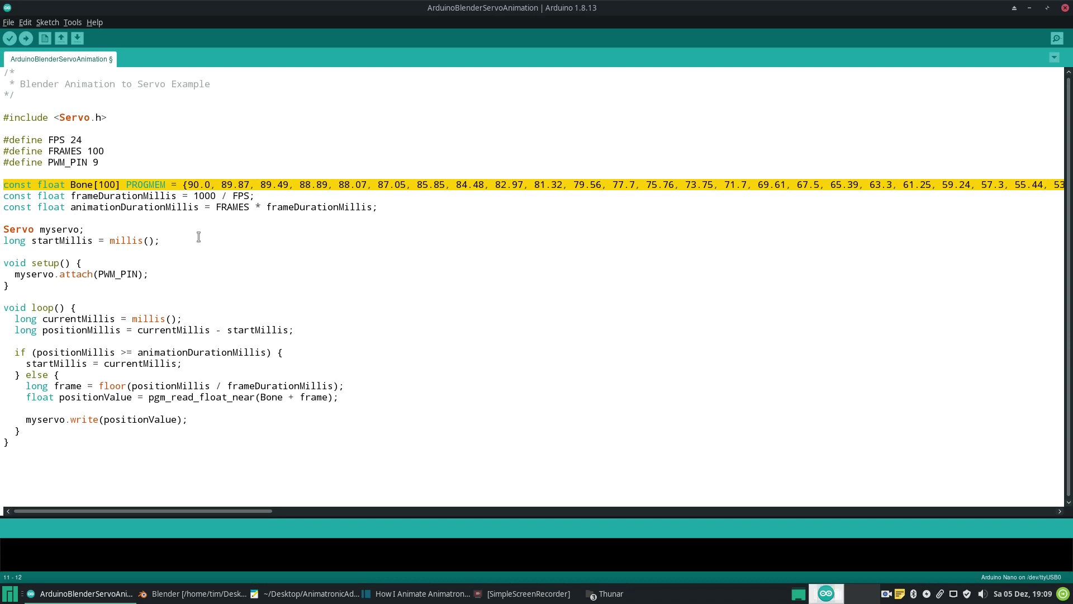
key("ctrl+v")
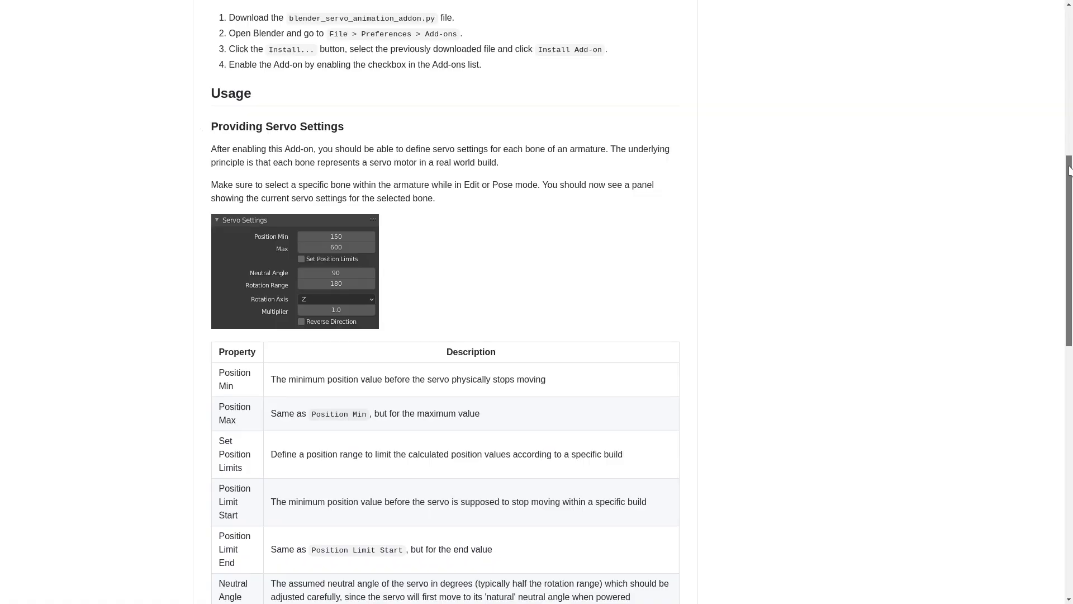
Read through the add-on's servo settings documentation and set the bone's Position Min to 0 in Blender
left_click_drag(1070, 170, 1071, 277)
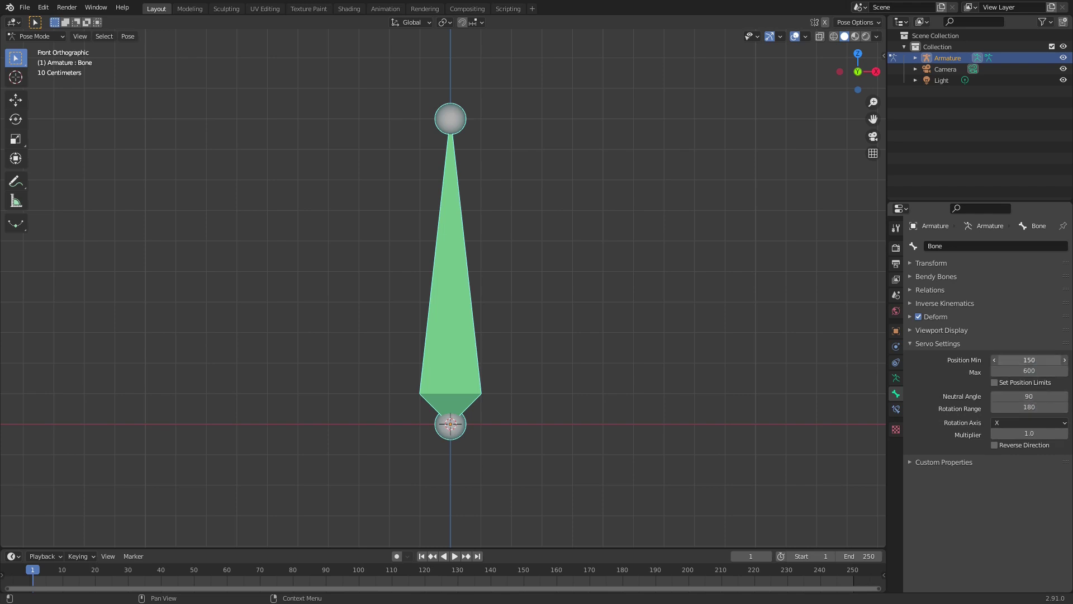
key("Return")
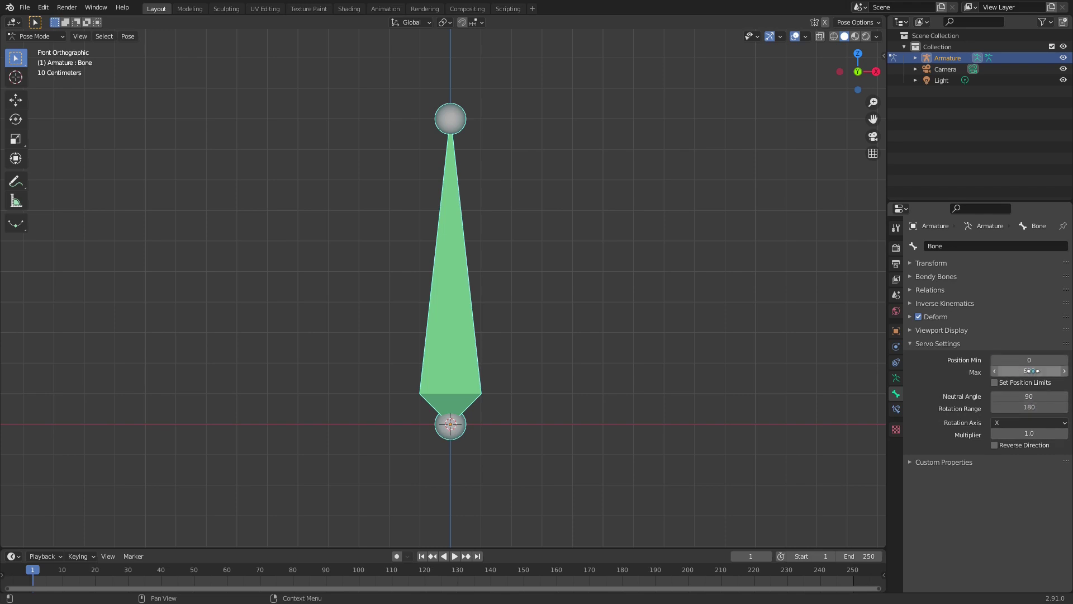